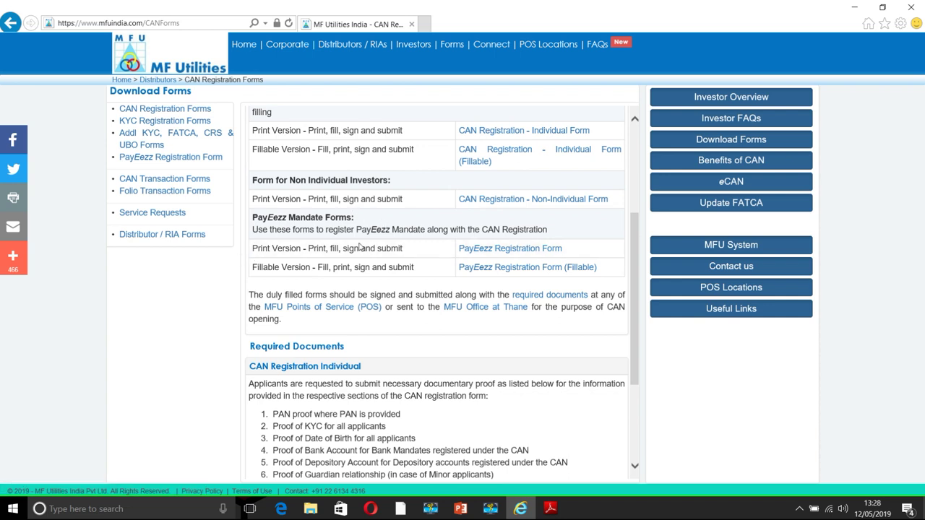
Open the PayEezz registration form PDF and scroll through the mandate
click(497, 255)
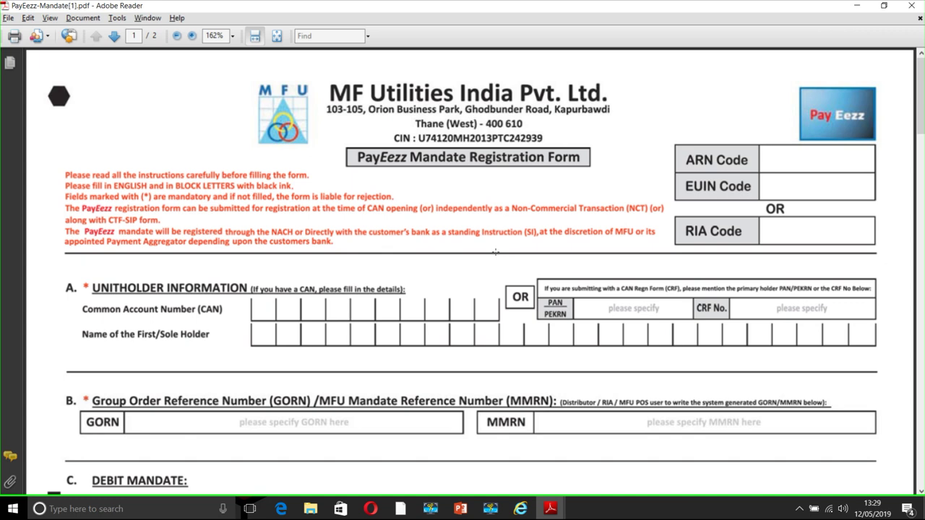
scroll(495, 252, down, 1)
scroll(496, 251, down, 3)
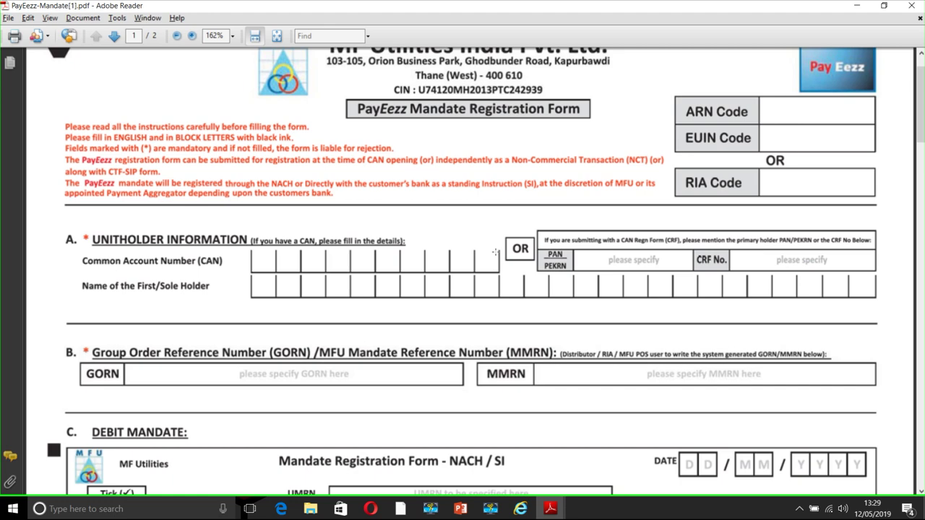
scroll(496, 252, down, 8)
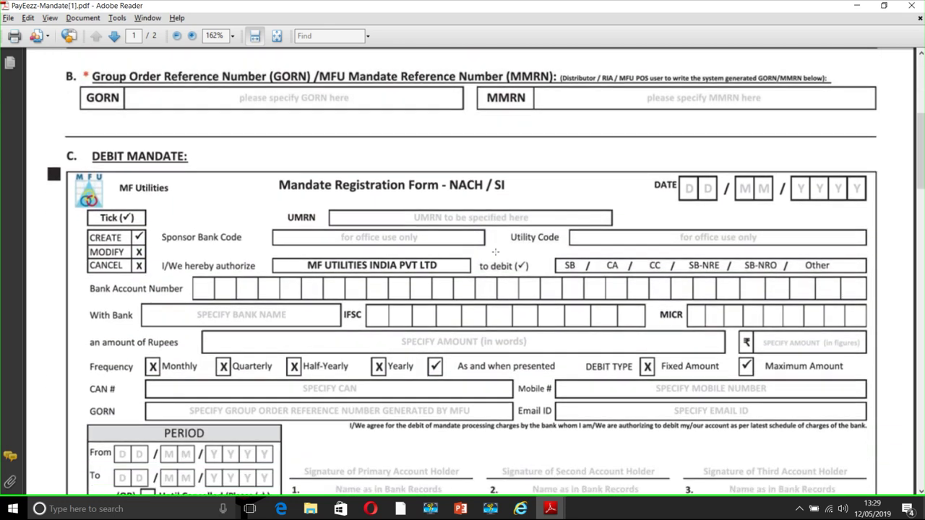
scroll(496, 253, down, 3)
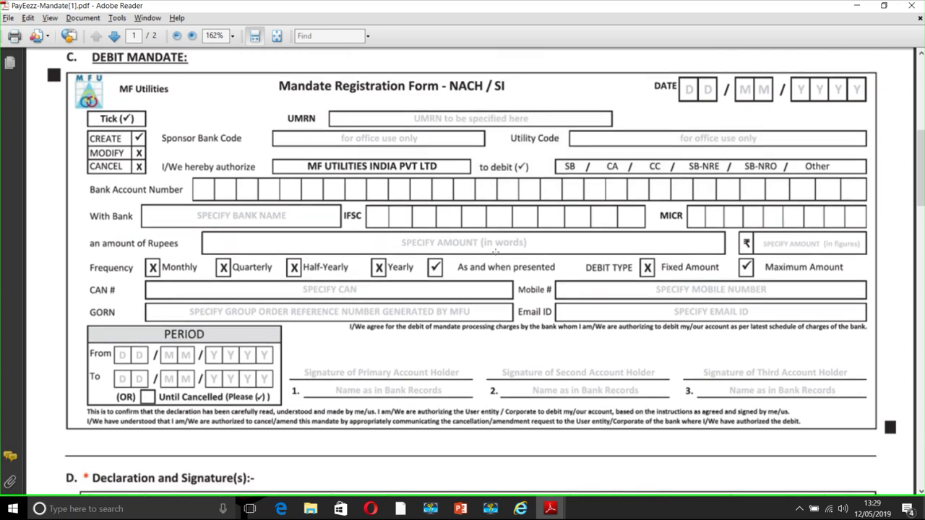
scroll(496, 252, up, 12)
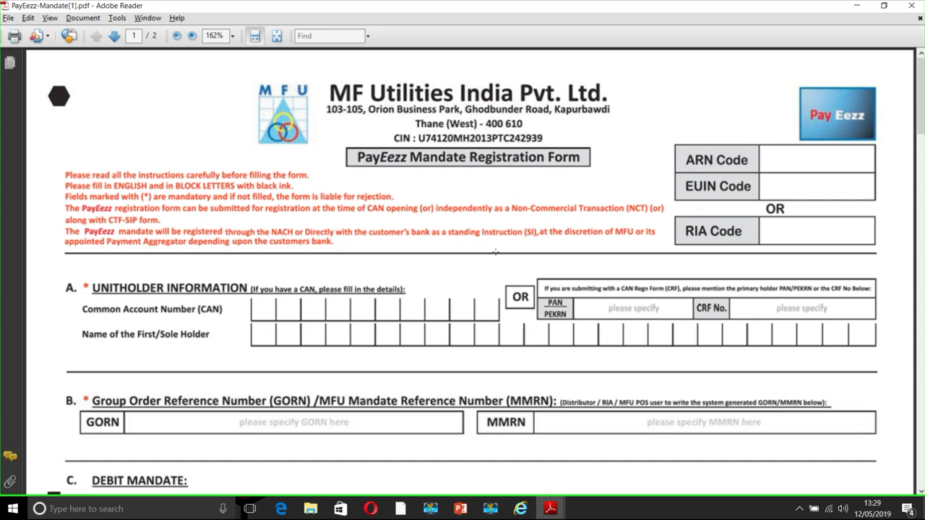
Look over the CRF-Individual registration PDF, then close both Adobe Reader windows
key(alt+Tab)
key(alt+Tab)
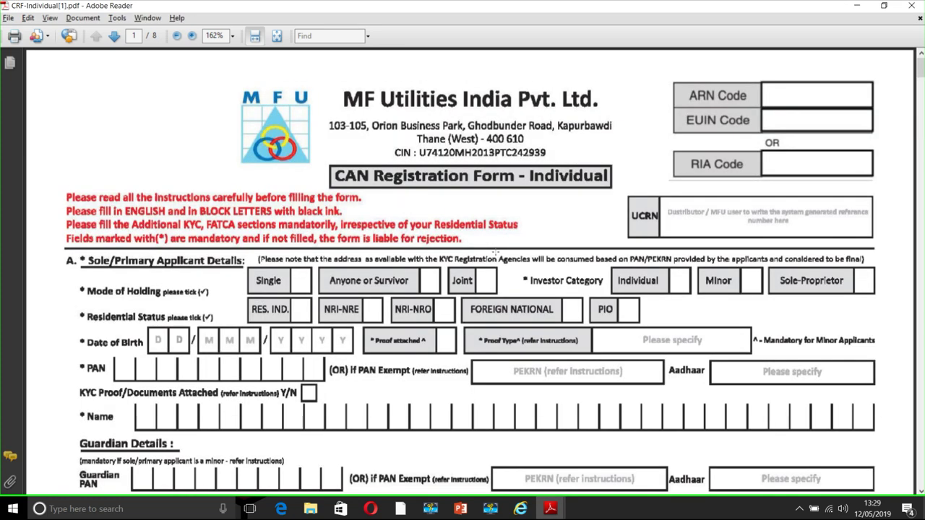
key(alt+Tab)
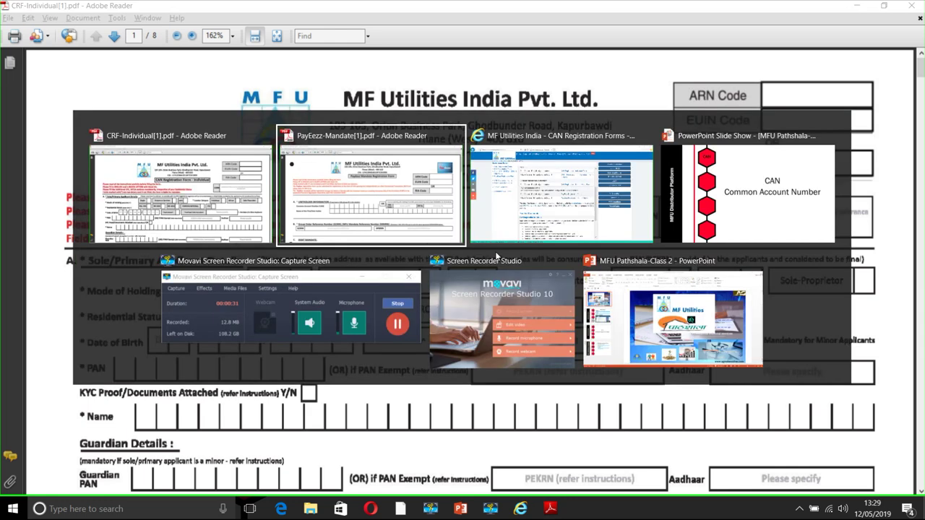
key(alt+Tab)
key(alt+Tab)
key(alt+Tab)
key(alt+Tab)
key(alt+Tab)
key(alt+Tab)
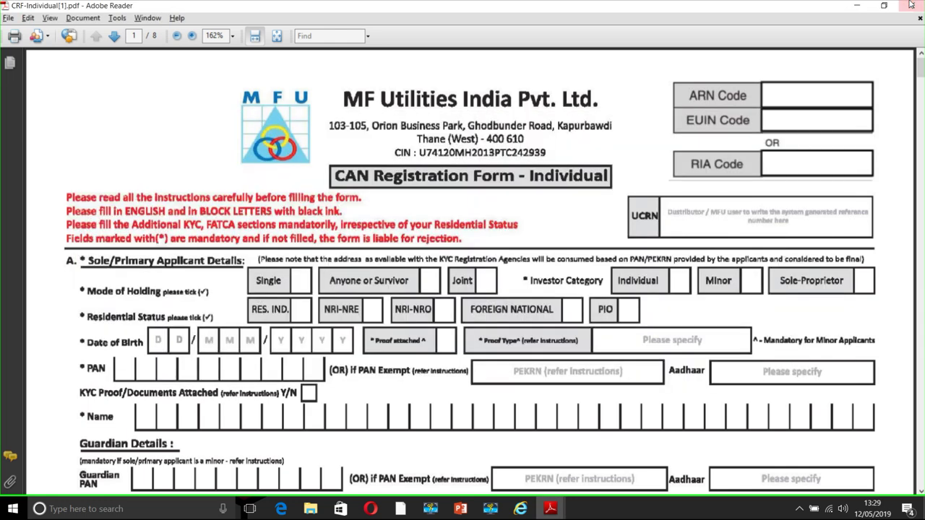
click(912, 6)
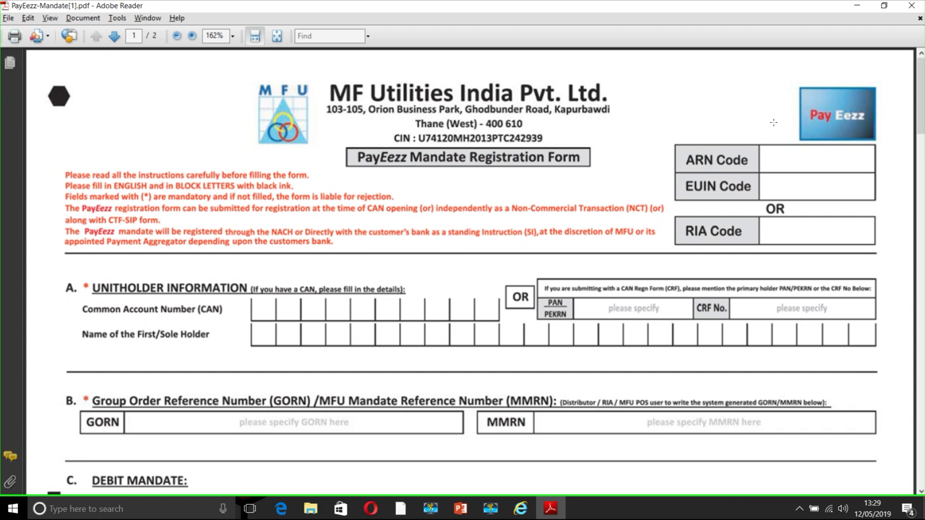
click(912, 6)
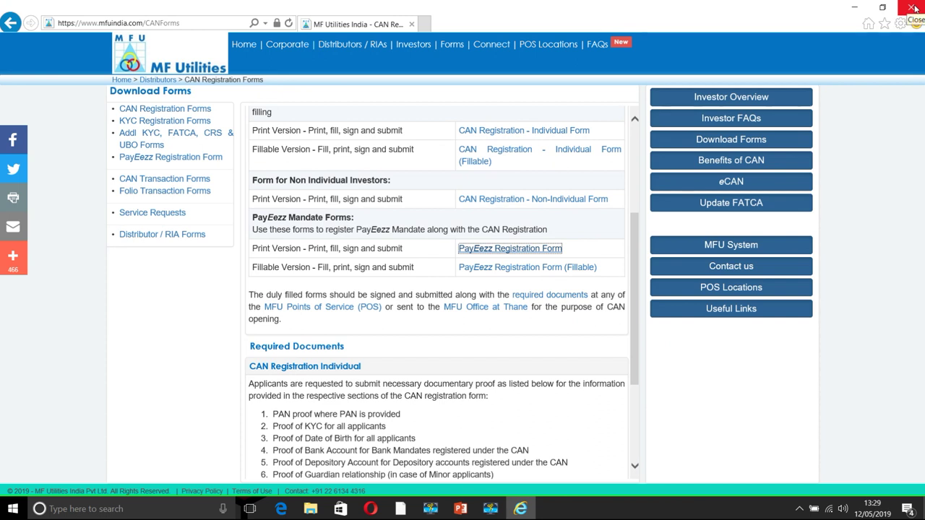
Load mfuonline.com in Internet Explorer
click(182, 26)
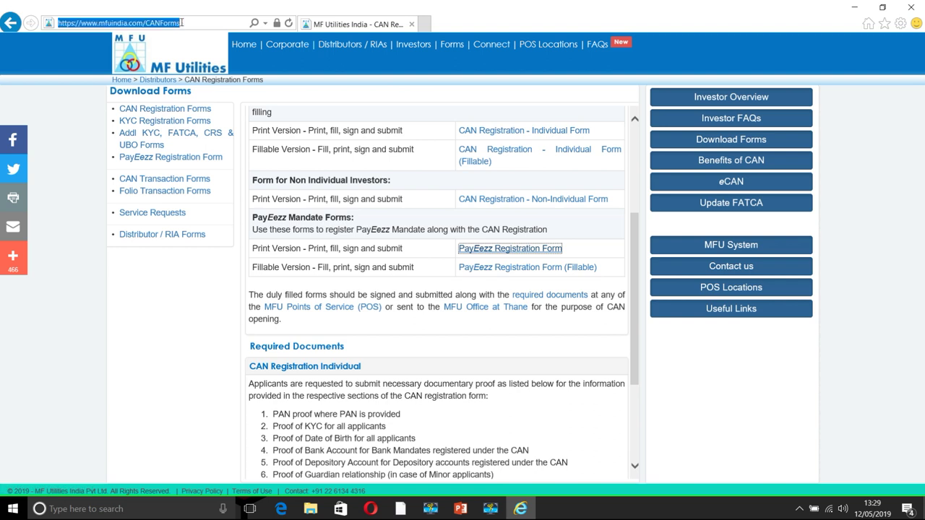
text(mfuo)
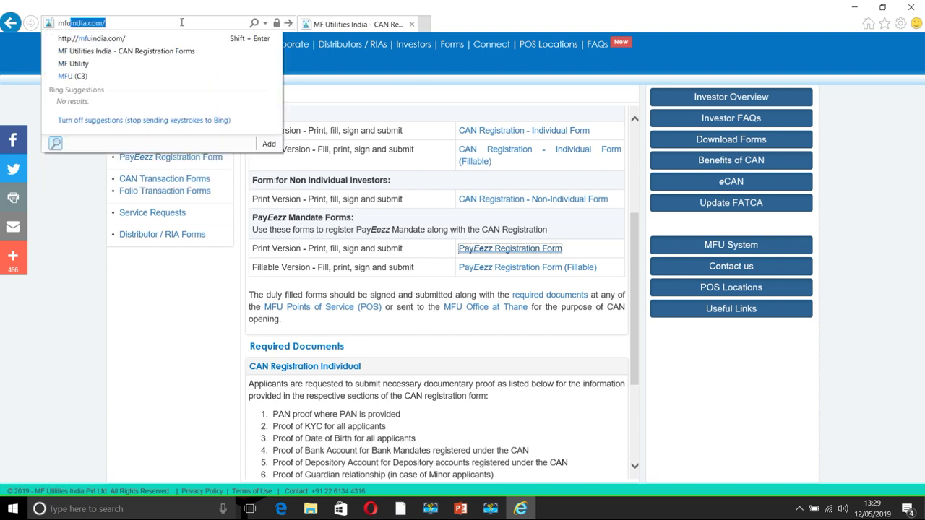
text(nline)
key(Return)
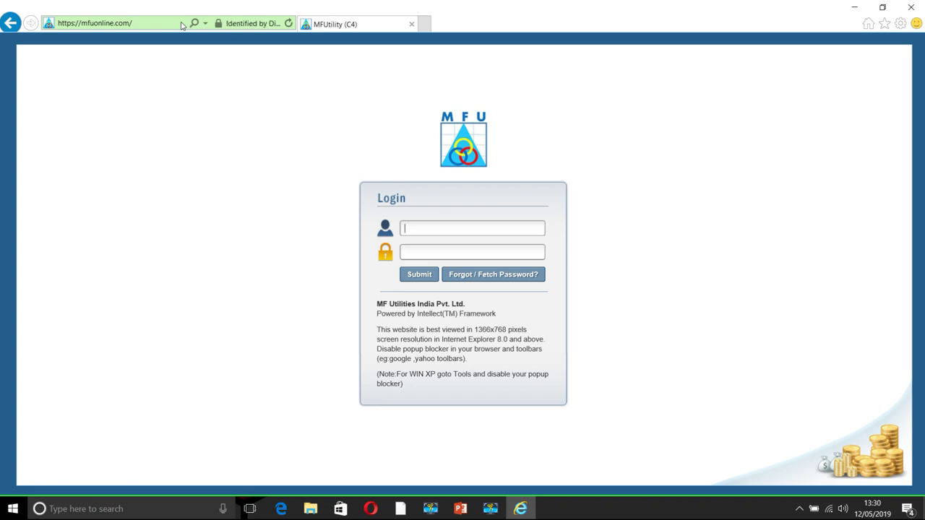
Log in with the distributor's username and password and continue into the portal
key(Tab)
text(•••••••••)
key(Return)
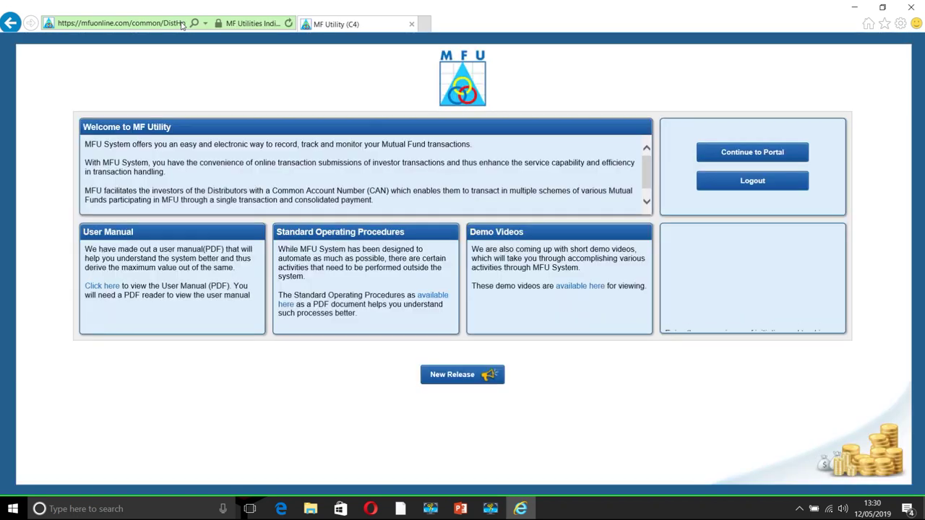
click(769, 152)
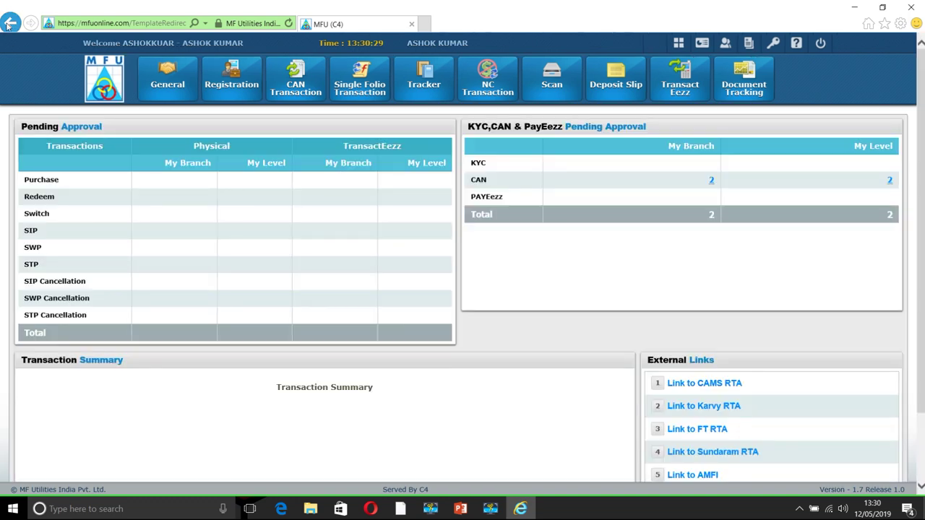
Go back to the welcome page, re-enter the portal, and show the Registration menu options
click(8, 23)
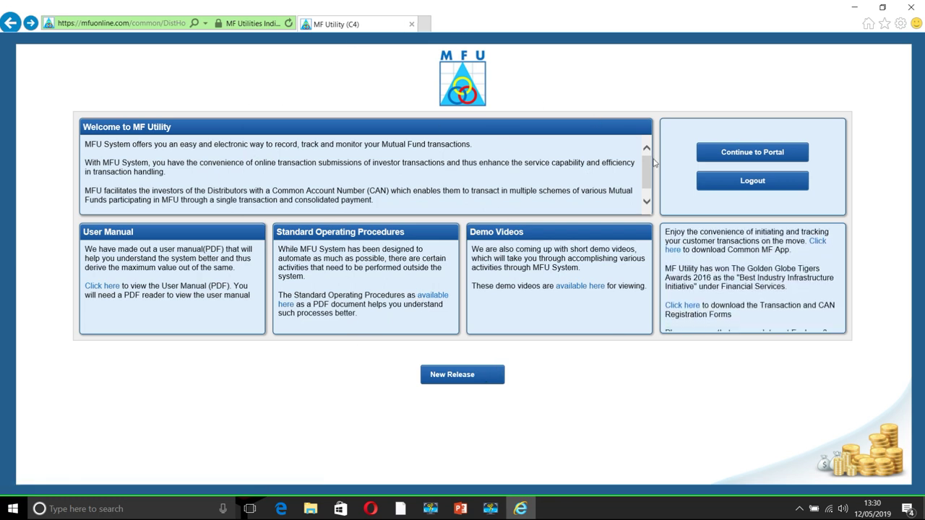
click(734, 161)
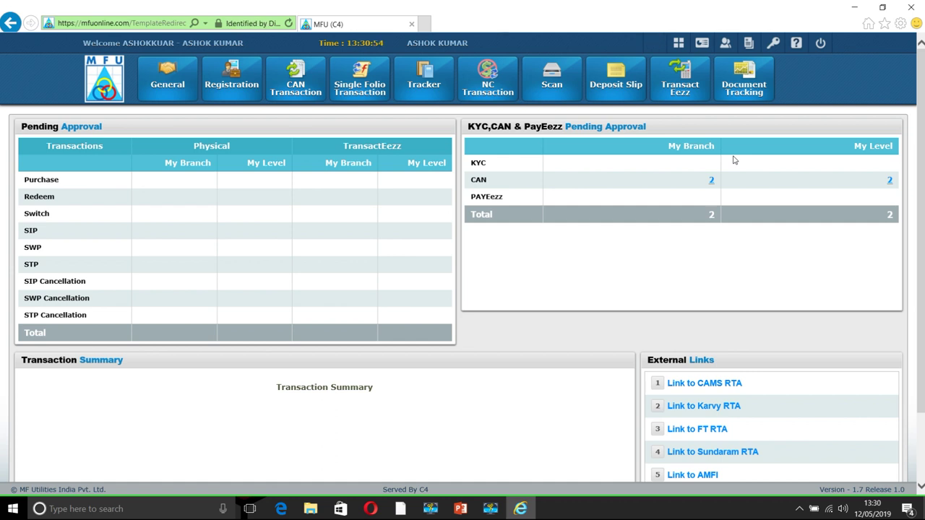
click(244, 86)
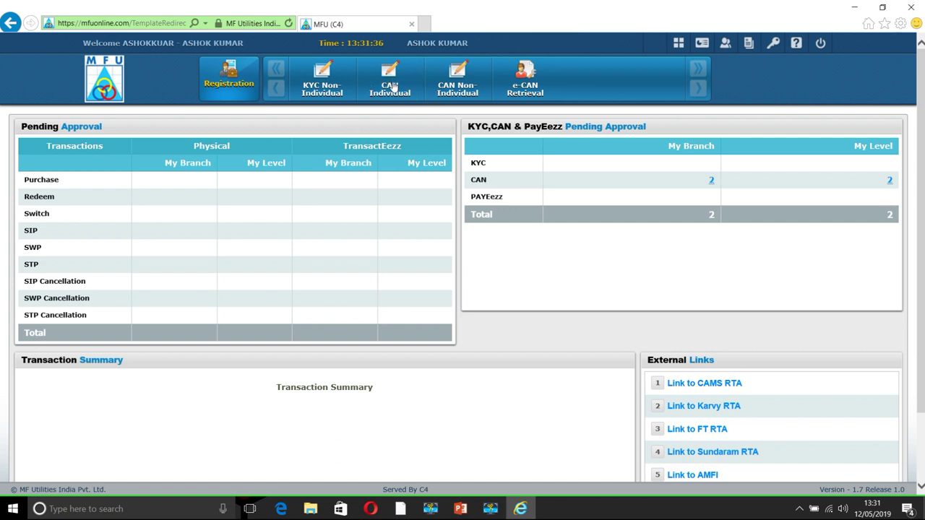
Open the CAN Individual form and set Holding Type to Single
click(393, 86)
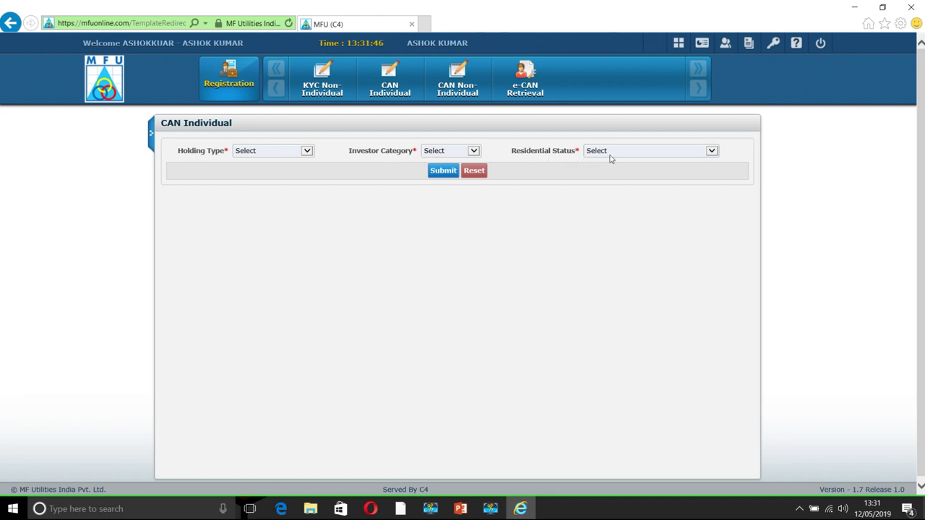
click(304, 152)
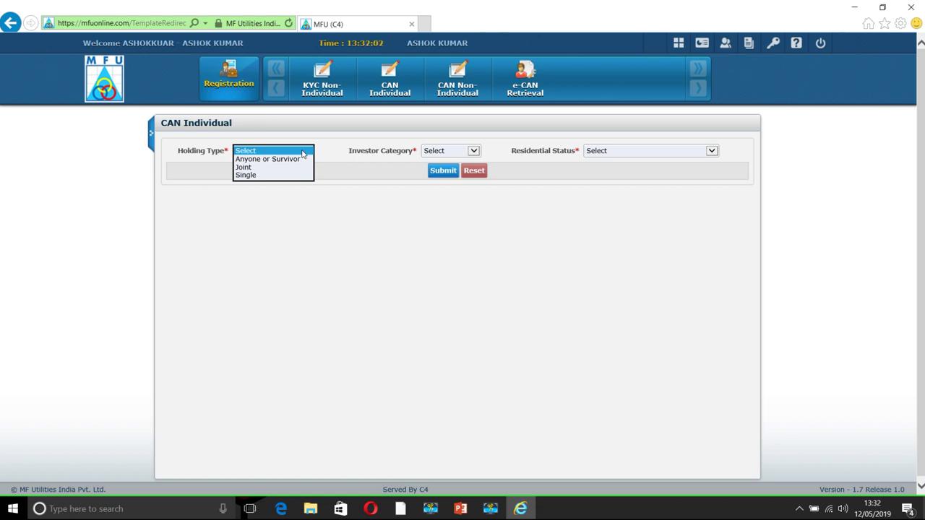
click(300, 159)
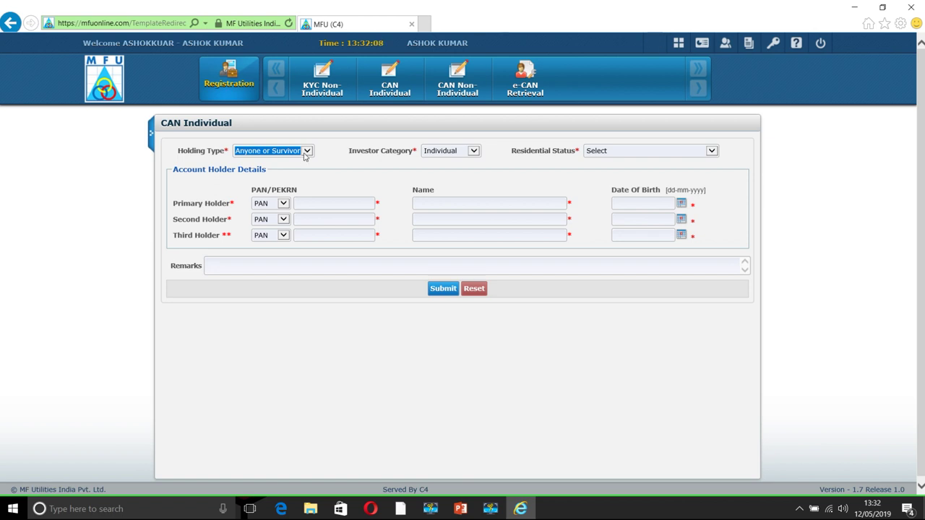
click(307, 151)
click(293, 159)
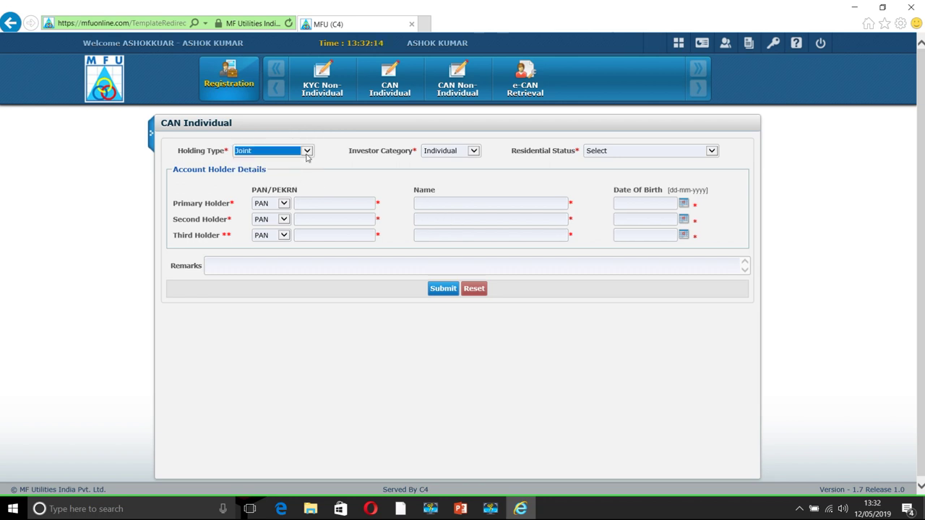
click(306, 155)
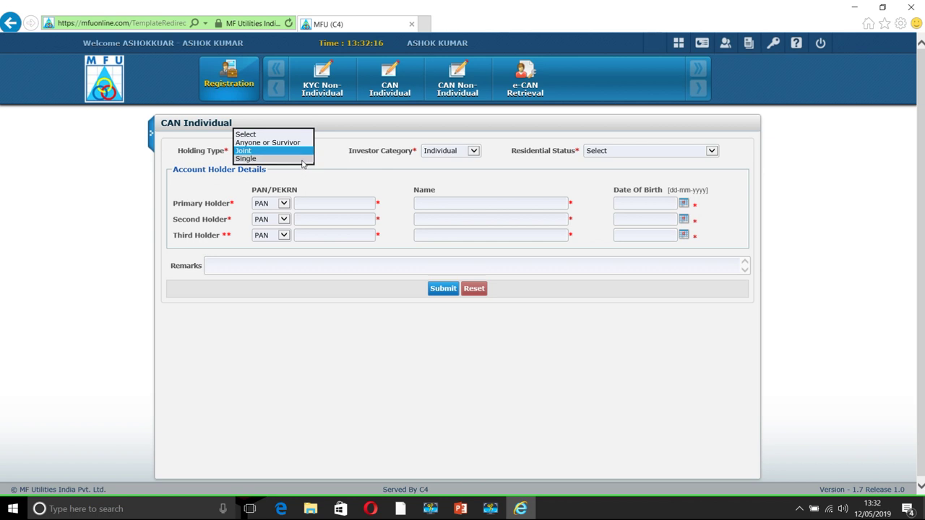
click(302, 159)
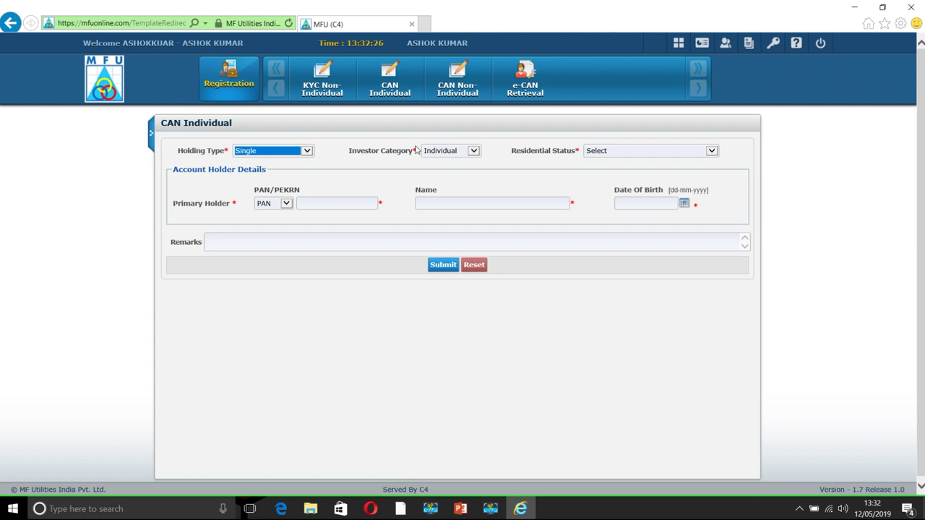
Set Investor Category to Individual and Residential Status to 01-RES.IND
click(444, 154)
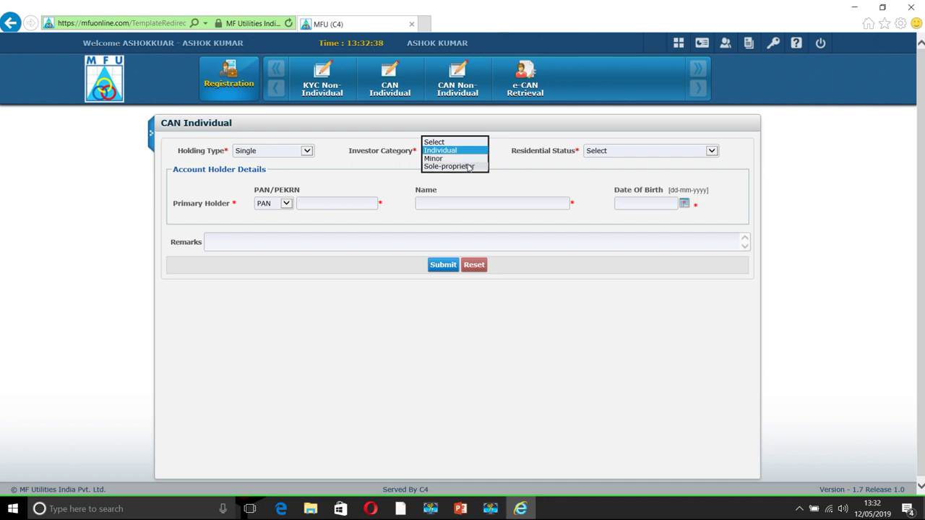
click(505, 165)
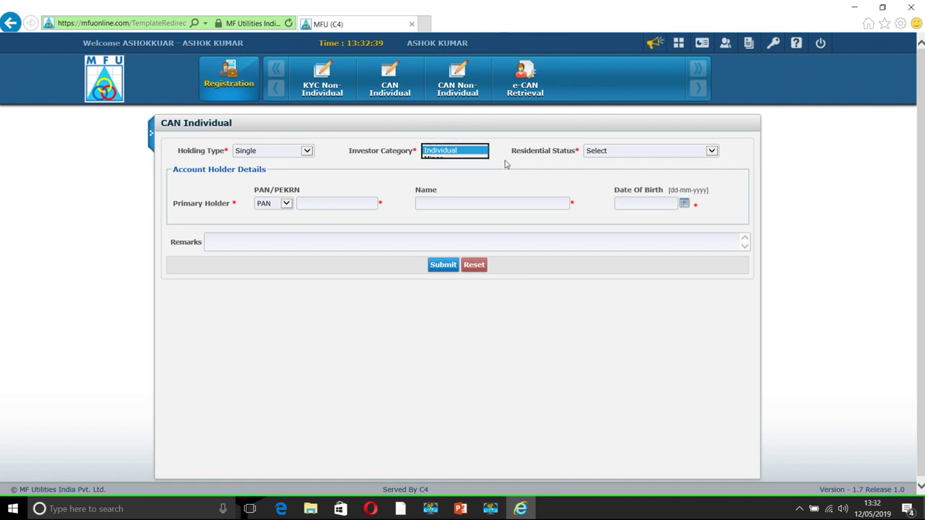
click(626, 157)
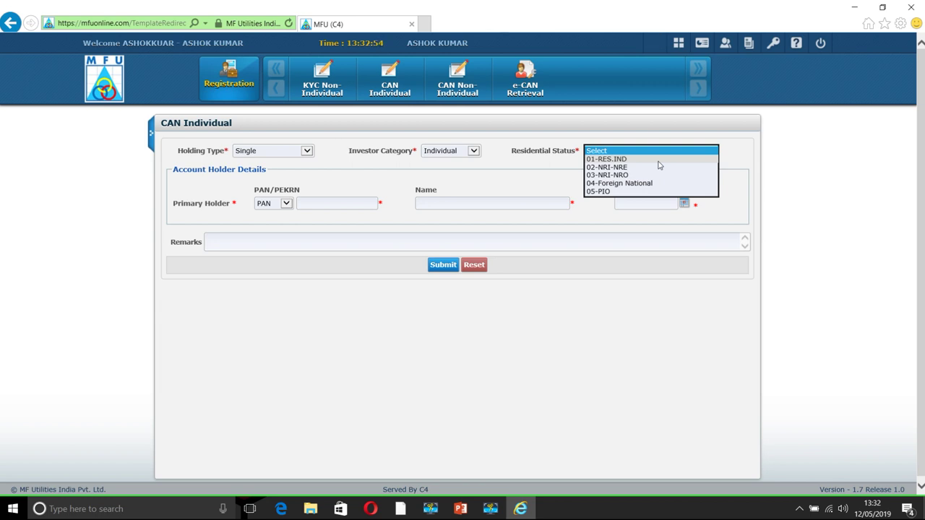
click(659, 160)
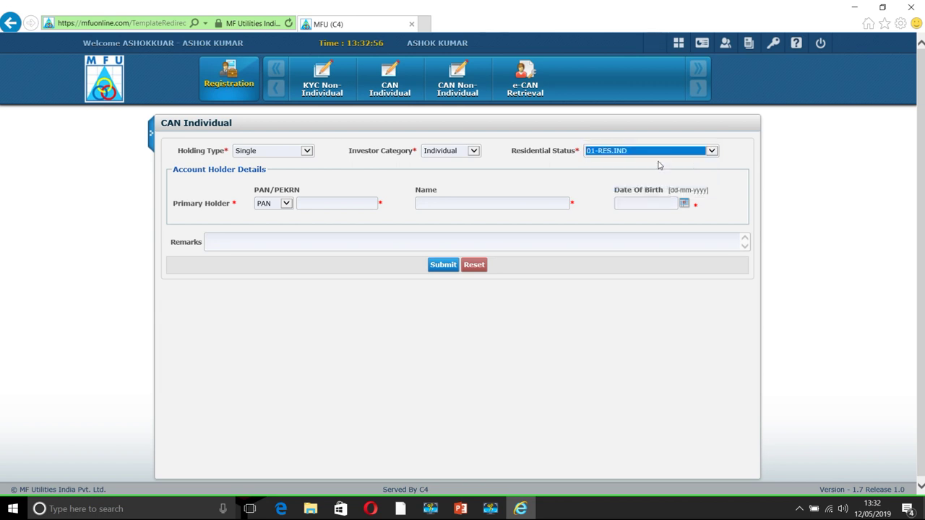
click(345, 206)
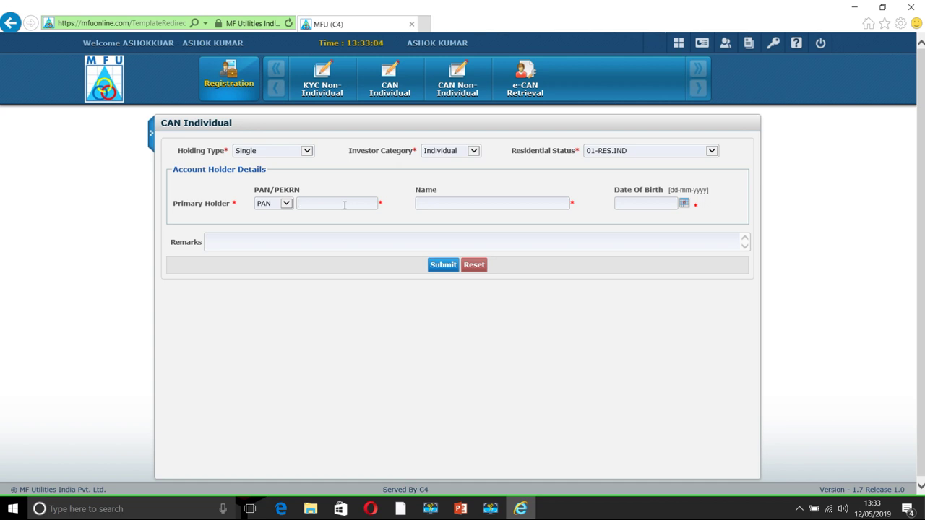
Enter the primary holder's PAN, full name and date of birth, then submit the registration
key(Tab)
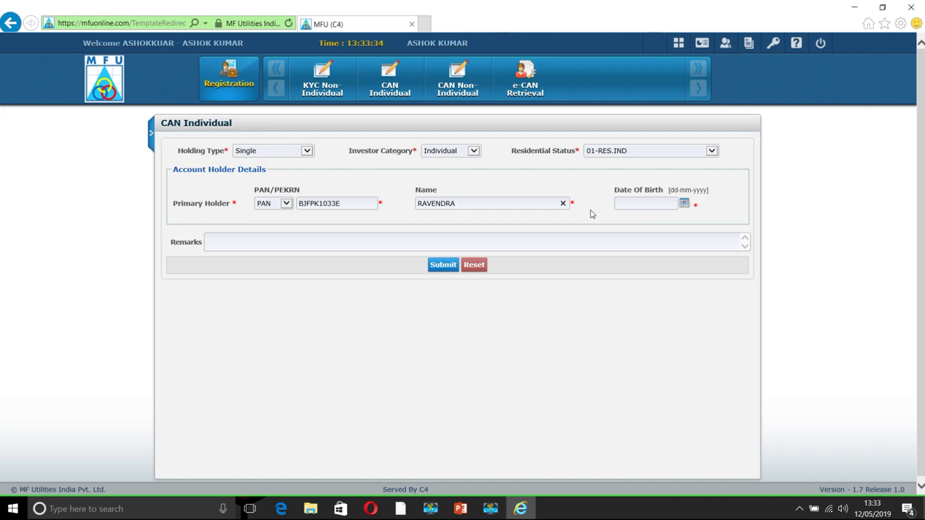
key(Tab)
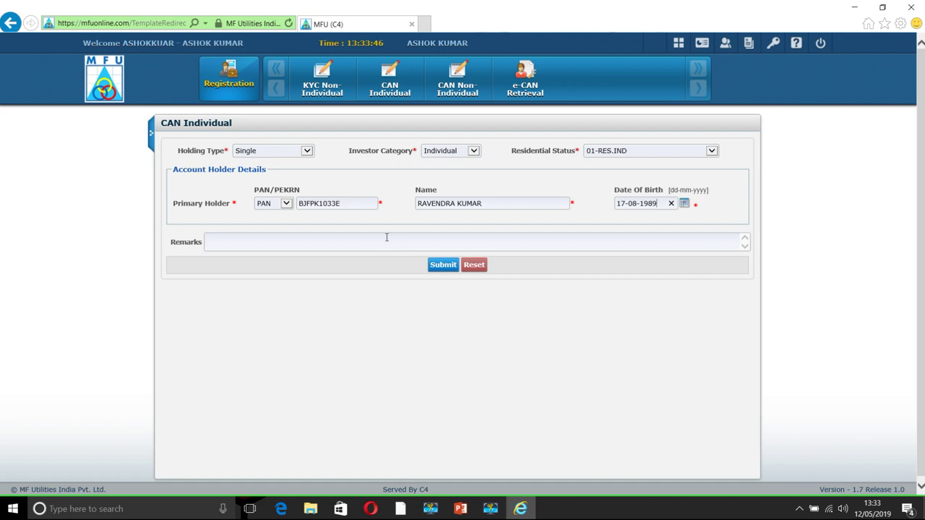
click(339, 243)
click(444, 266)
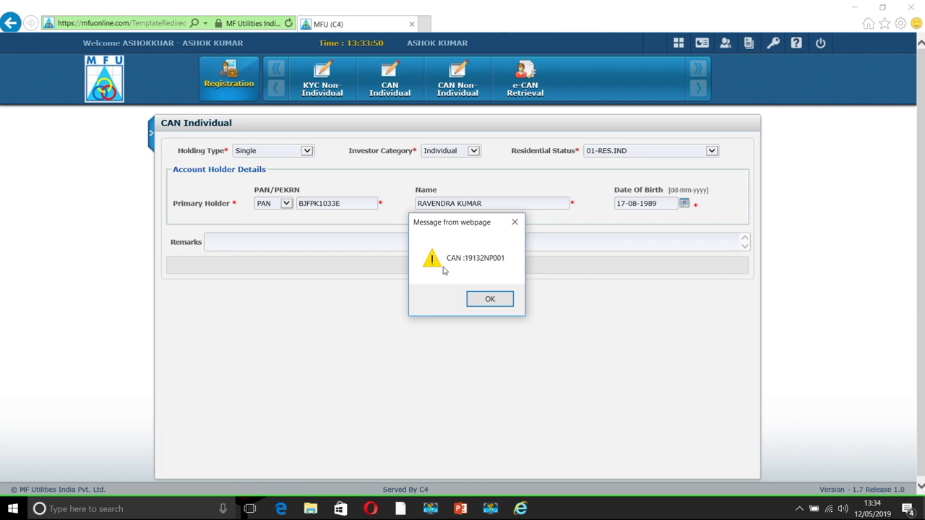
Acknowledge the newly issued CAN and scroll through the prefilled holder and address details
click(491, 302)
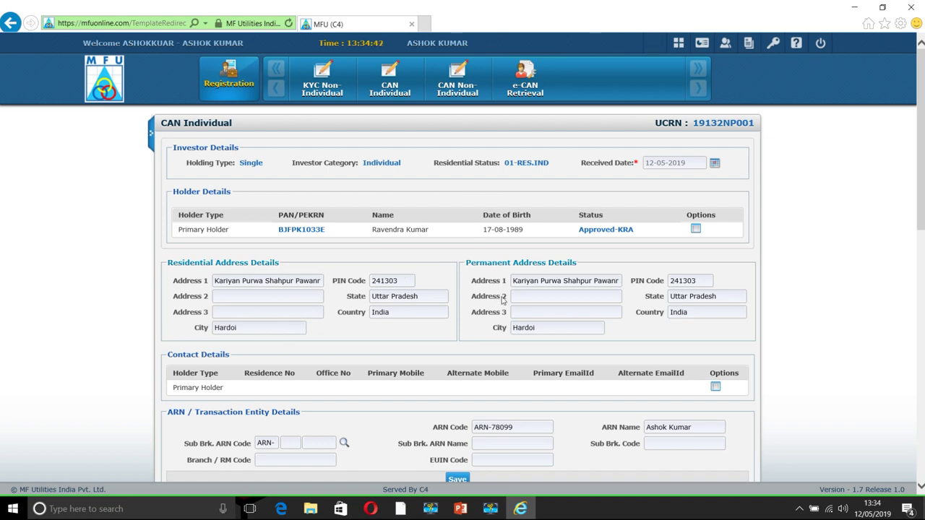
scroll(473, 310, down, 5)
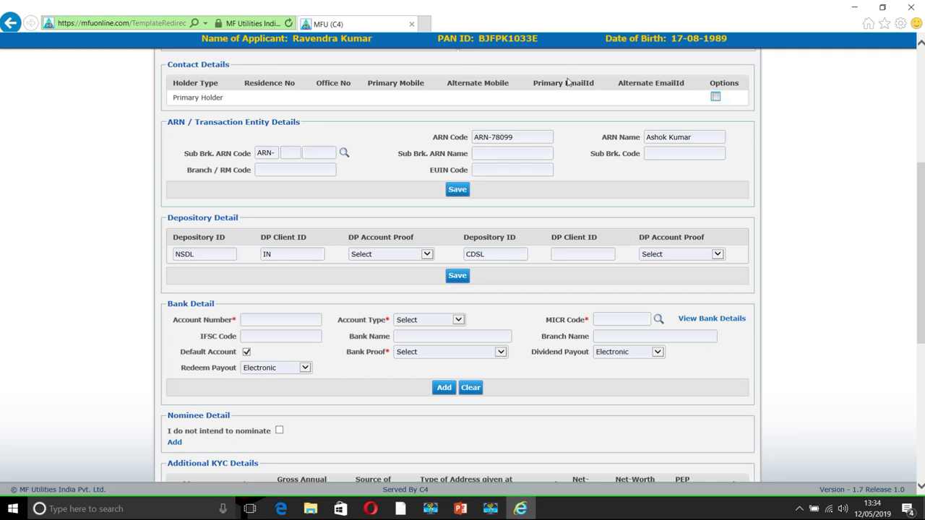
In Contact Details, enter country code 91 with the holder's mobile number and their primary e-mail
click(715, 98)
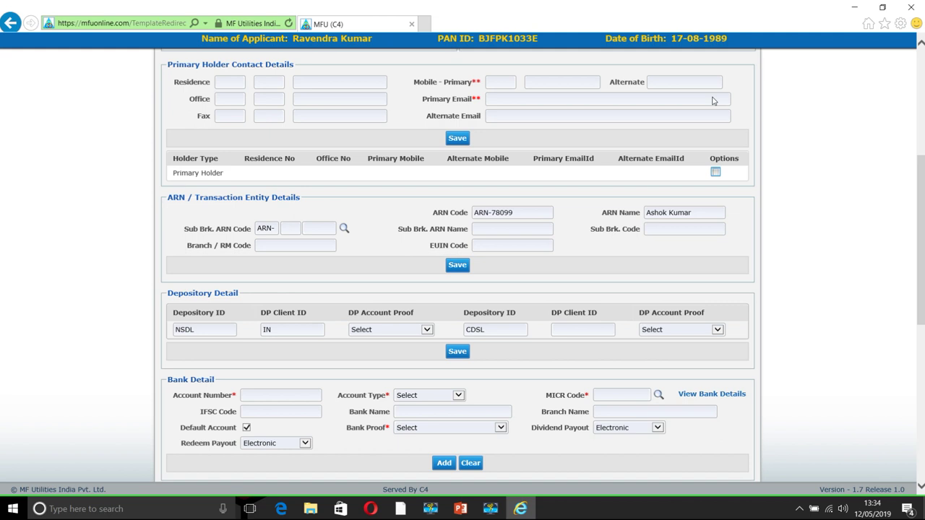
click(505, 84)
click(674, 82)
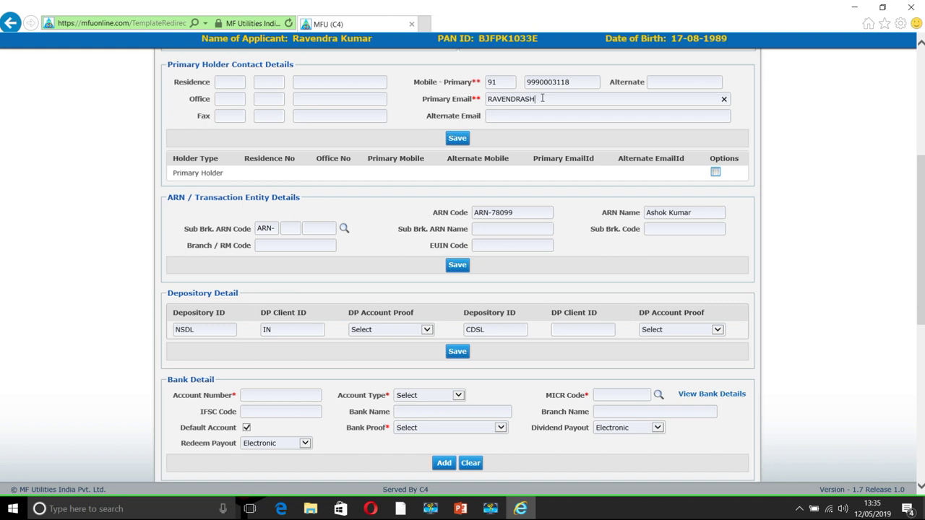
click(519, 118)
Save the contact details, then enter the EUIN code in the ARN section and save it
click(459, 139)
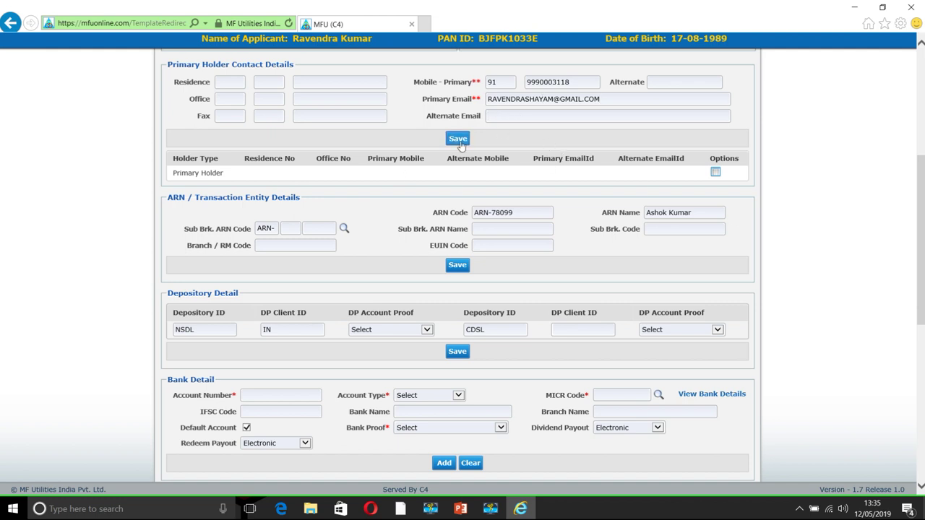
click(478, 170)
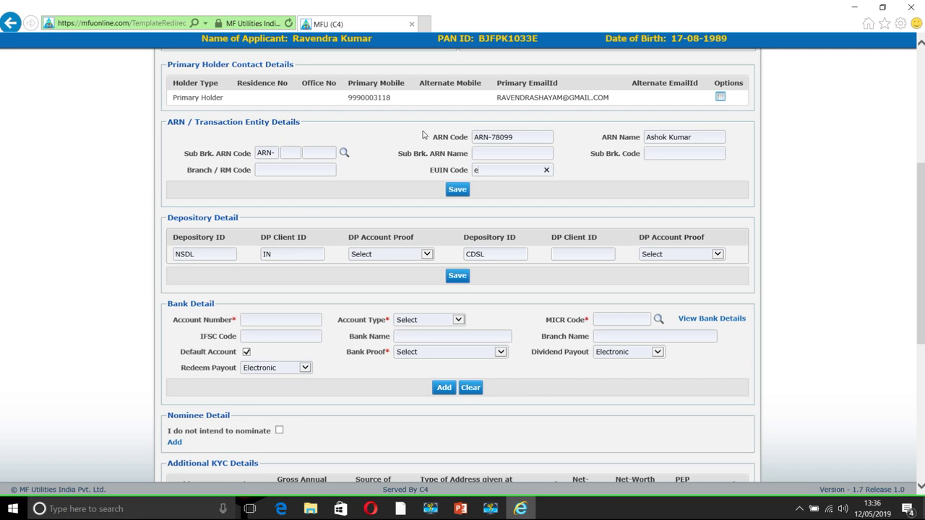
text(e)
key(BackSpace)
click(499, 197)
click(457, 190)
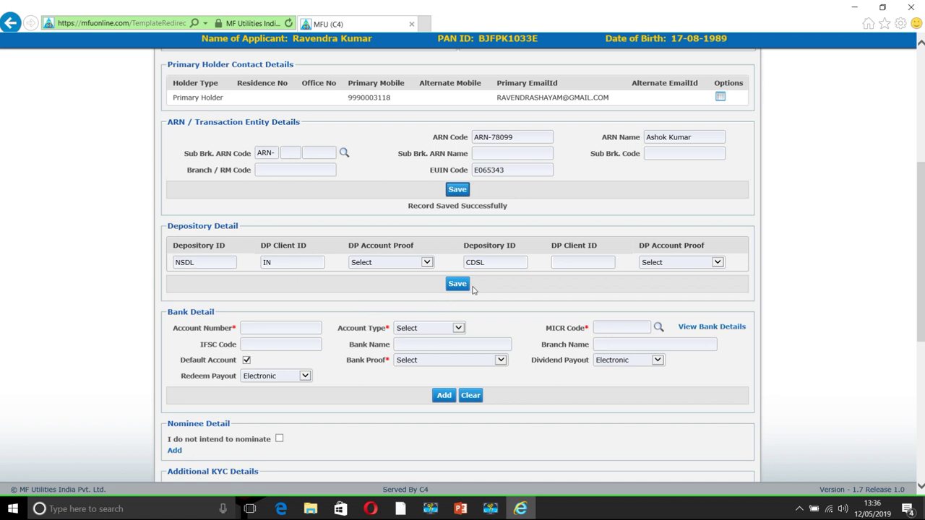
Enter the bank account number as a Savings Account and look up MICR 110229182
click(277, 331)
key(Tab)
key(s)
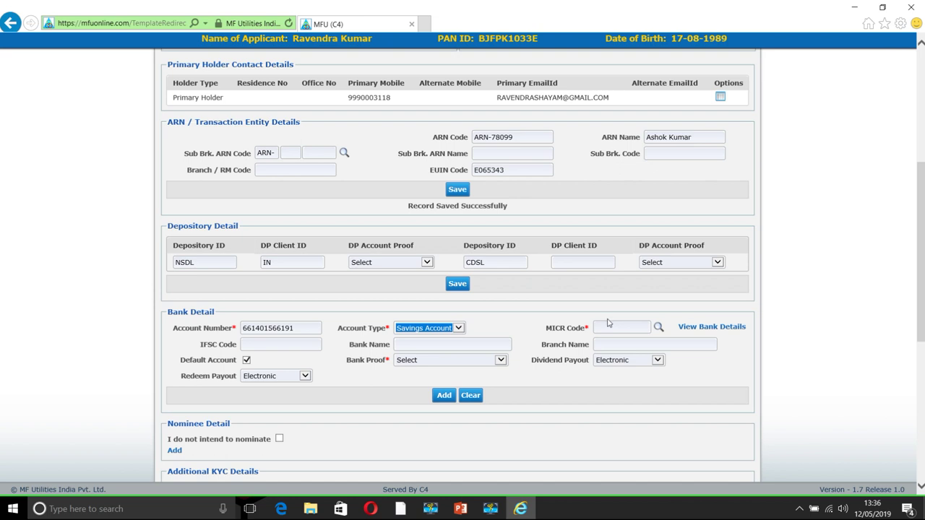
click(609, 325)
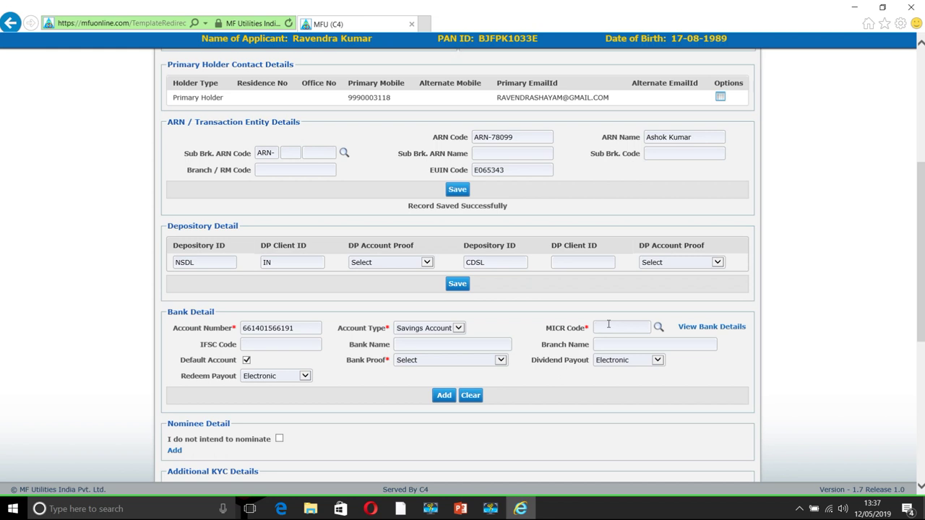
text(110229182)
key(Tab)
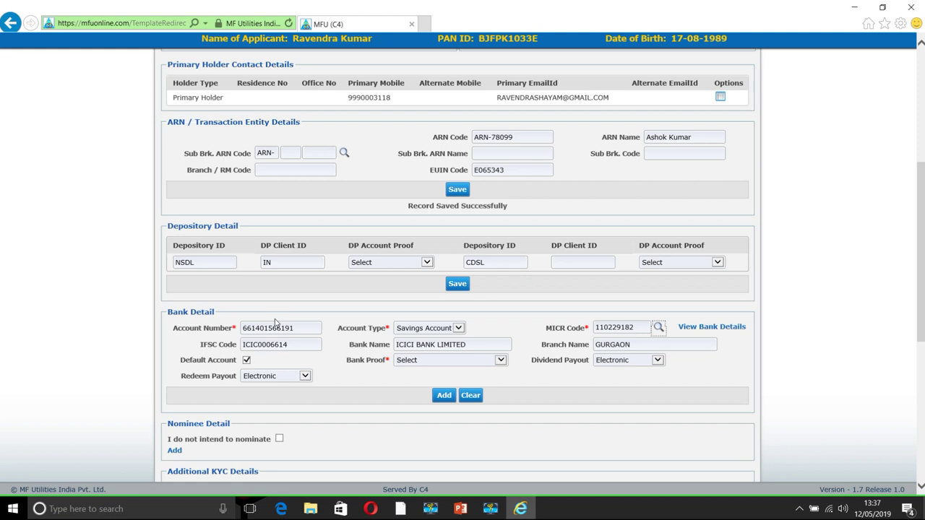
click(639, 328)
Choose Latest Bank Account Statement as bank proof and add the account to the list
click(445, 362)
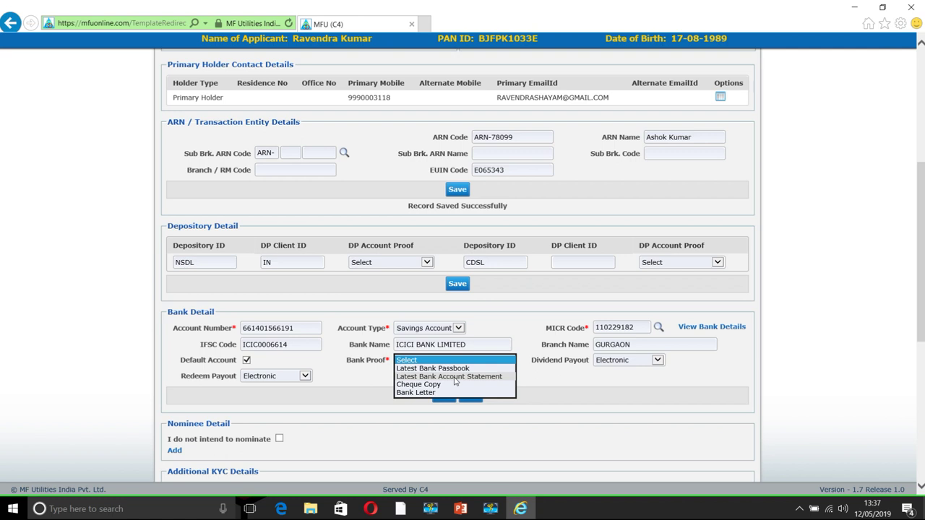
click(455, 382)
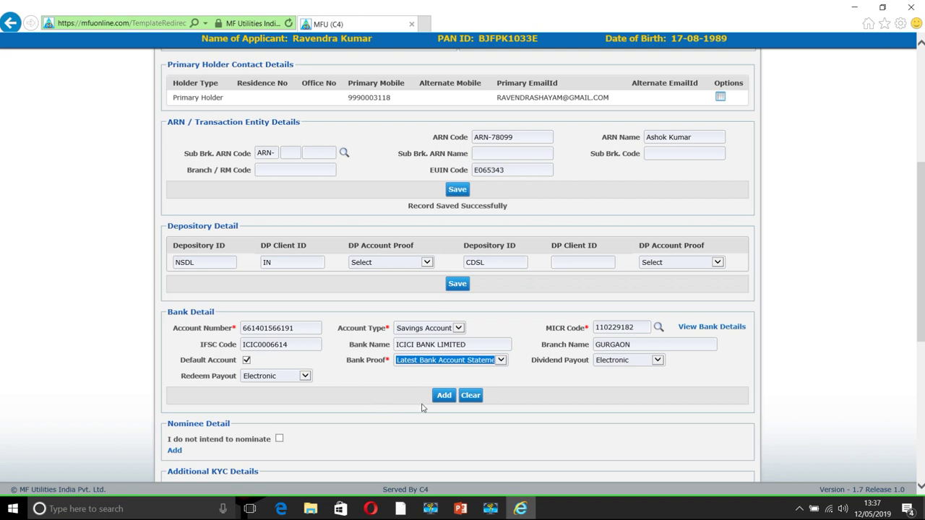
click(441, 399)
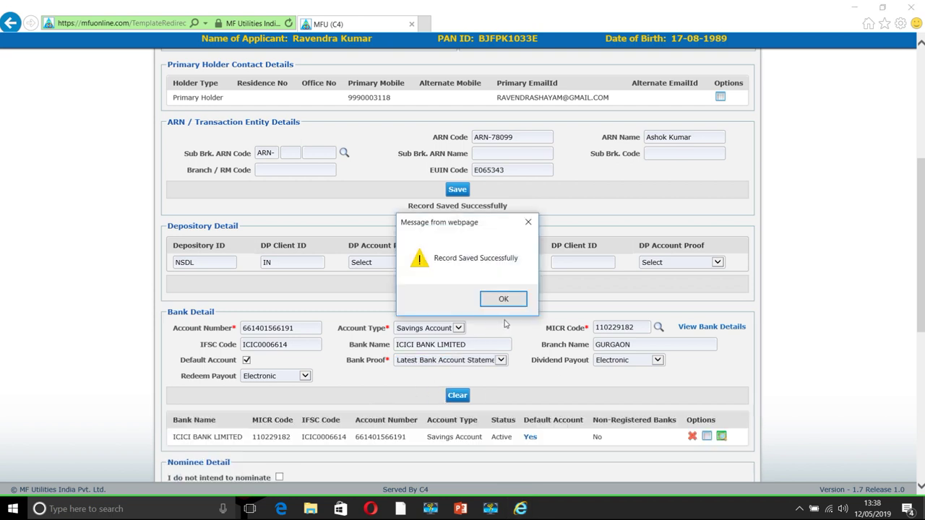
click(504, 299)
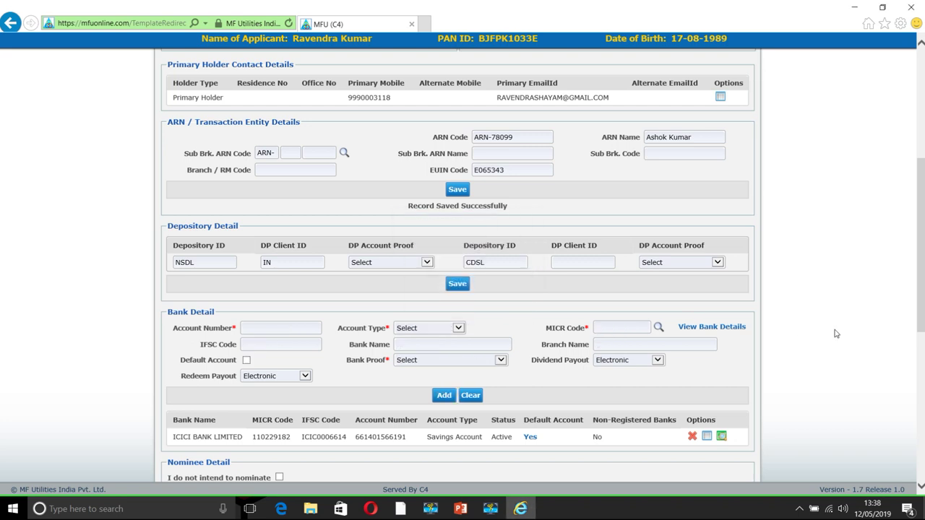
scroll(857, 335, down, 5)
scroll(858, 337, down, 2)
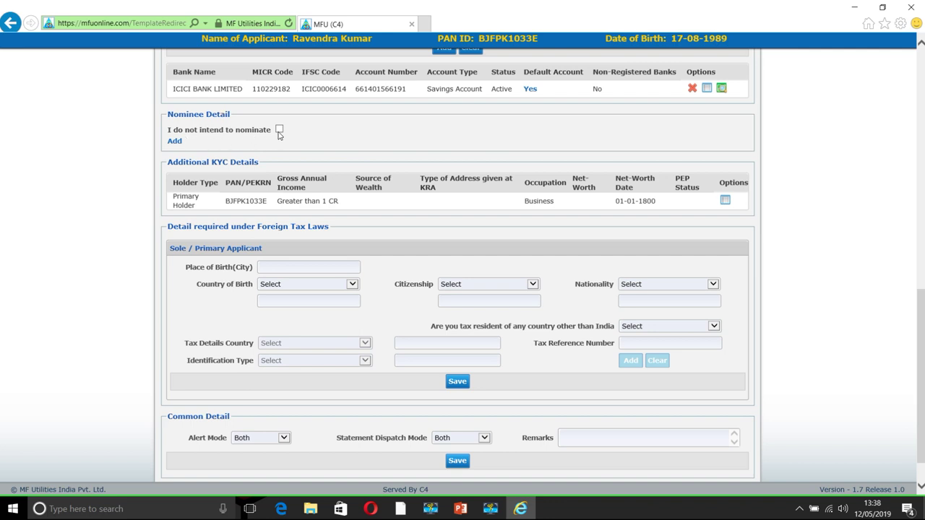
Add the applicant's wife as nominee with relation WIFE and a 100% share
click(174, 140)
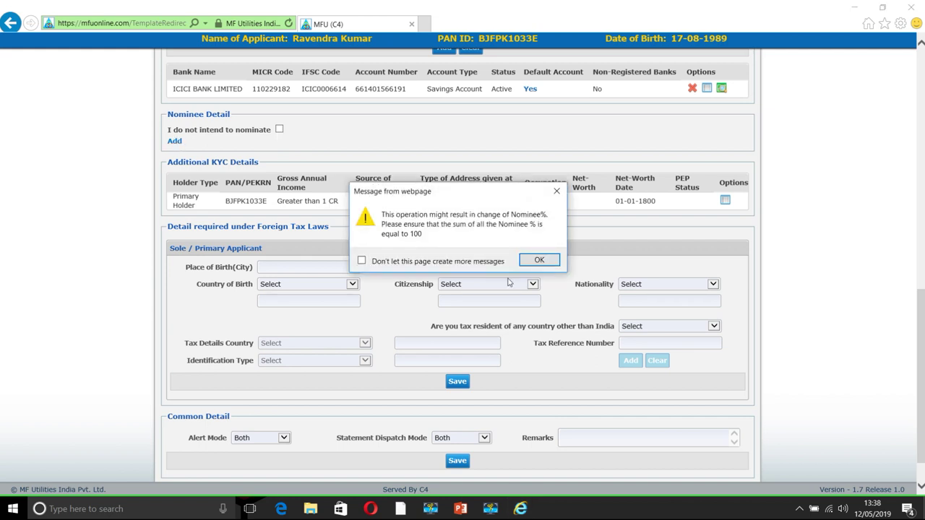
click(539, 260)
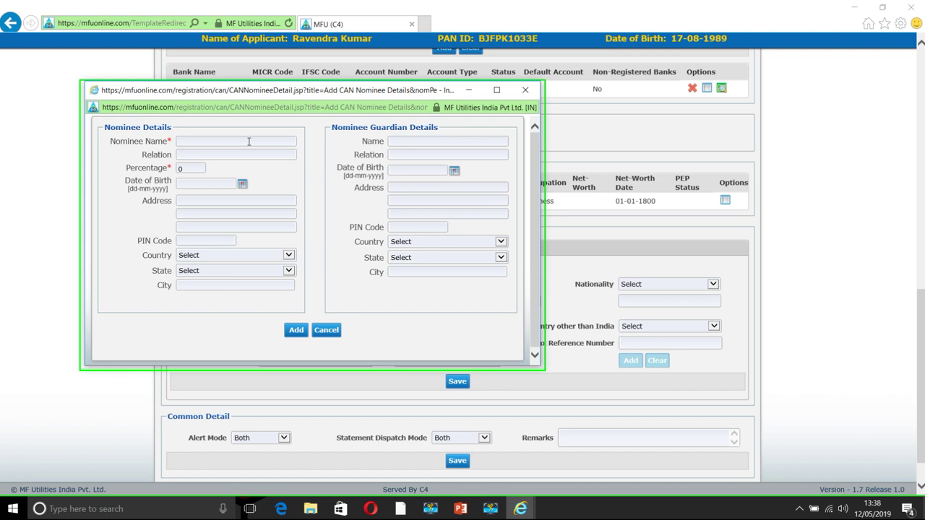
text(r)
text(RUBI)
click(235, 154)
text(WIFE)
key(Tab)
text(100)
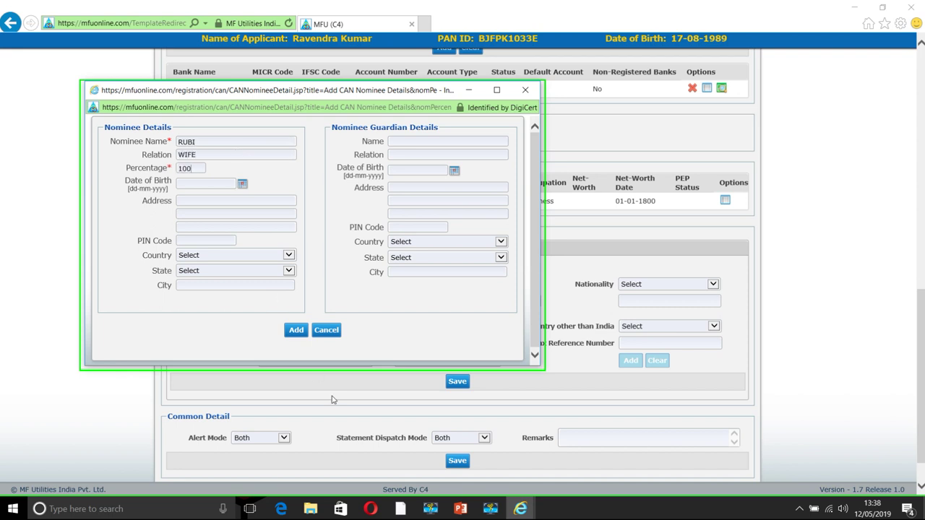
click(296, 330)
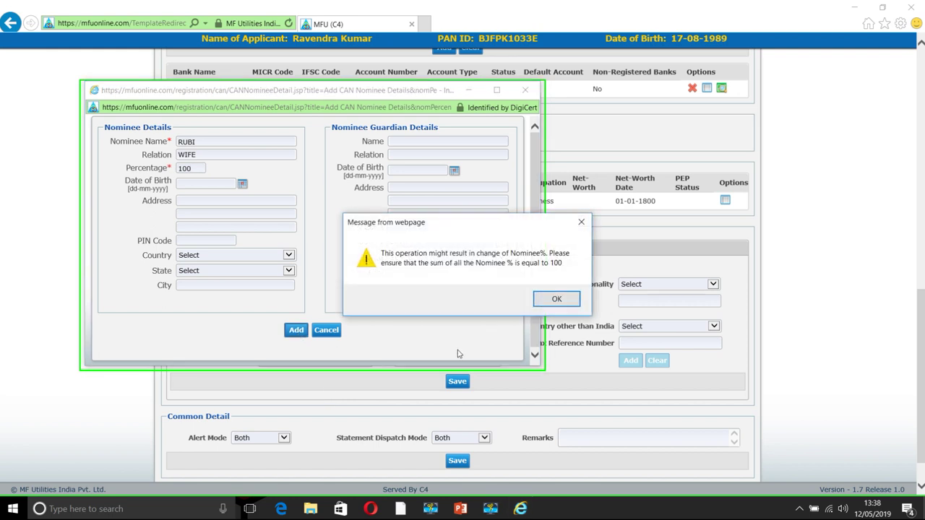
click(555, 302)
click(534, 356)
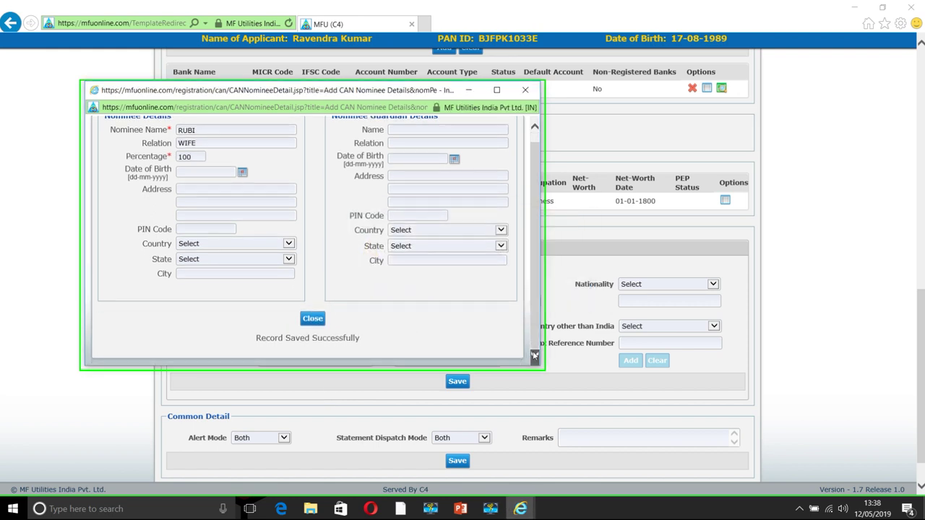
click(314, 322)
click(315, 325)
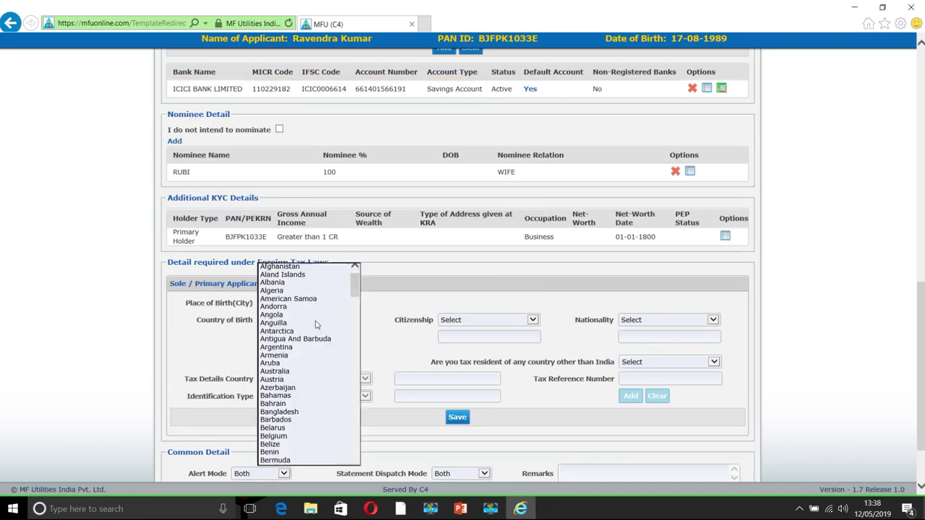
In Additional KYC, set gross annual income to 1-5 LAC and source of wealth to Business Income
click(447, 307)
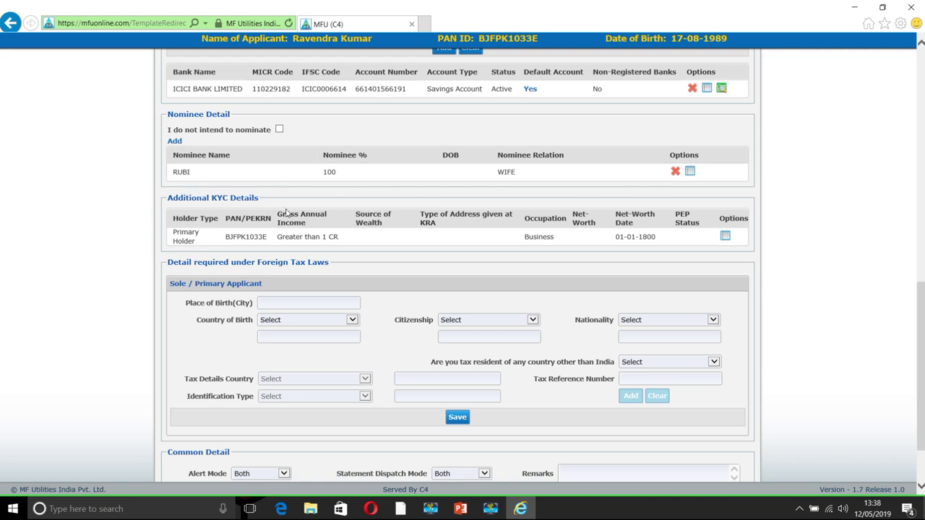
click(726, 237)
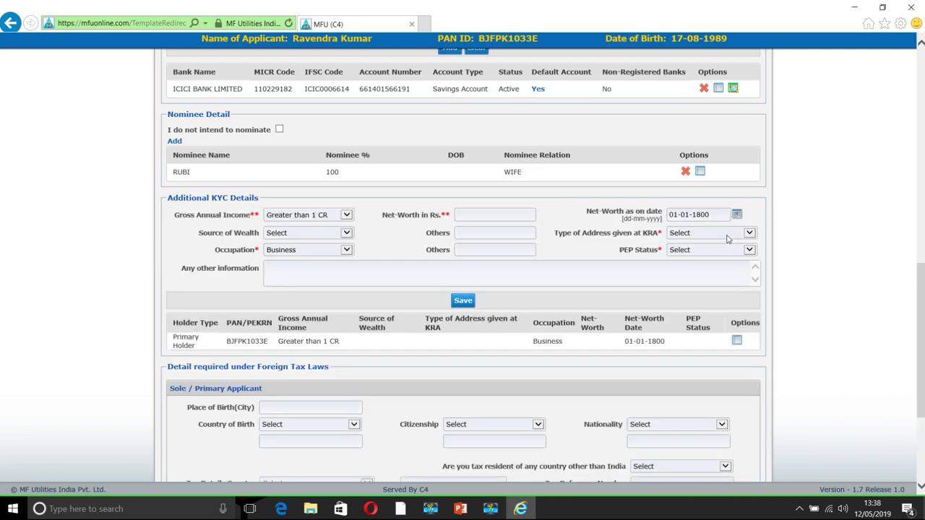
click(318, 216)
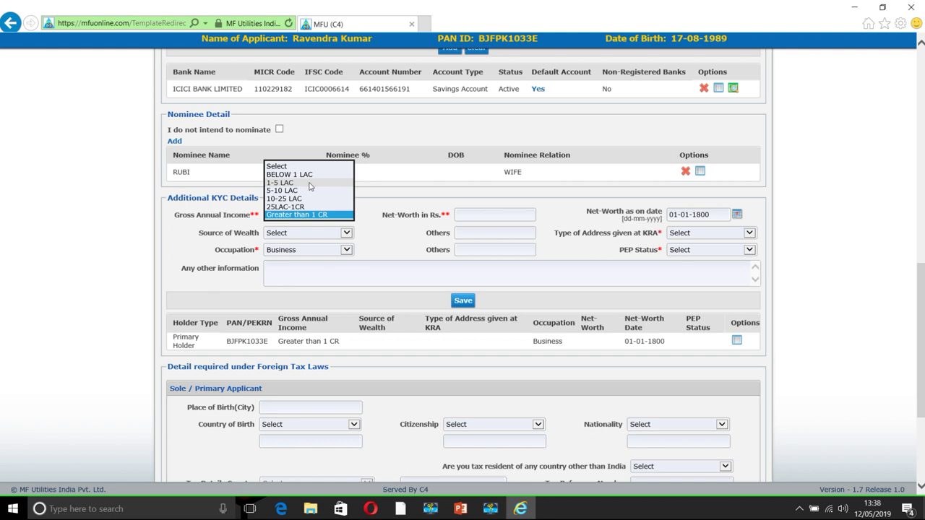
click(310, 184)
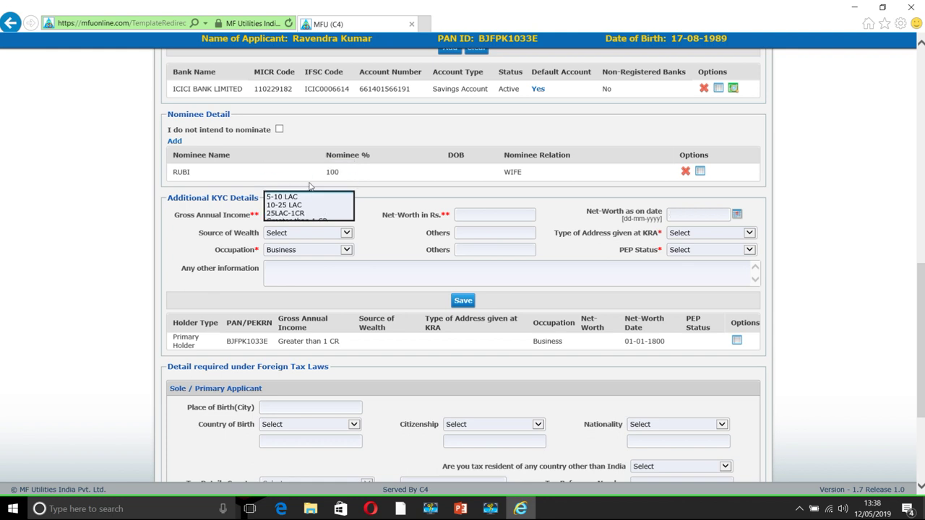
click(303, 234)
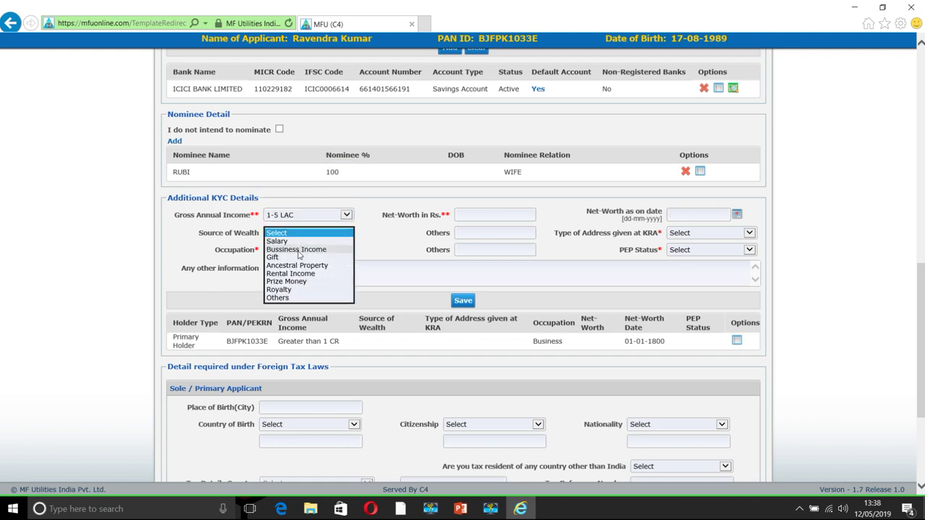
click(299, 250)
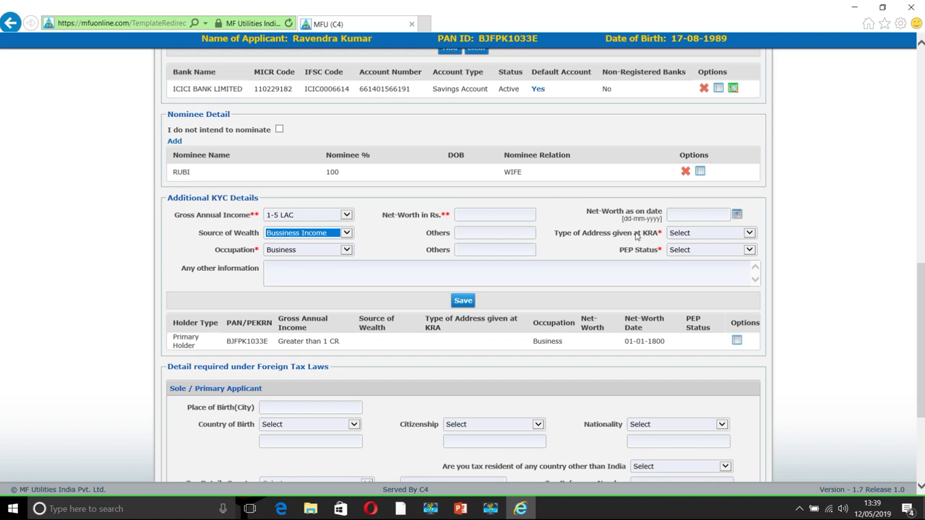
Choose Residential as the KRA address type and Not Applicable PEP status, then save
click(697, 234)
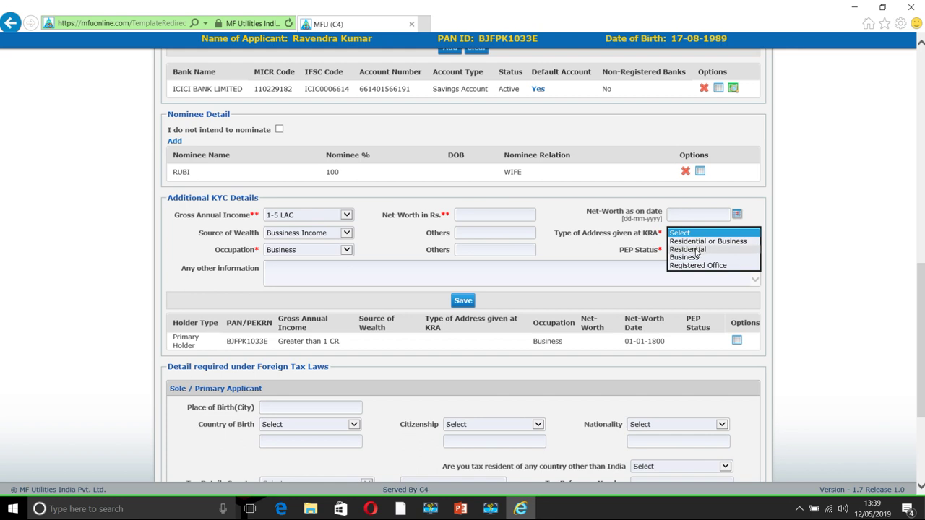
click(696, 249)
click(696, 250)
click(696, 250)
click(696, 250)
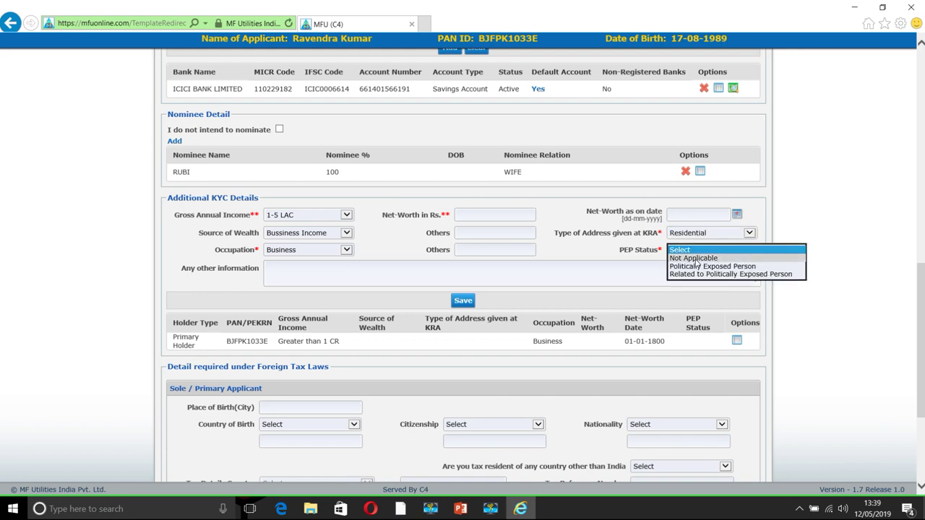
click(696, 259)
click(467, 303)
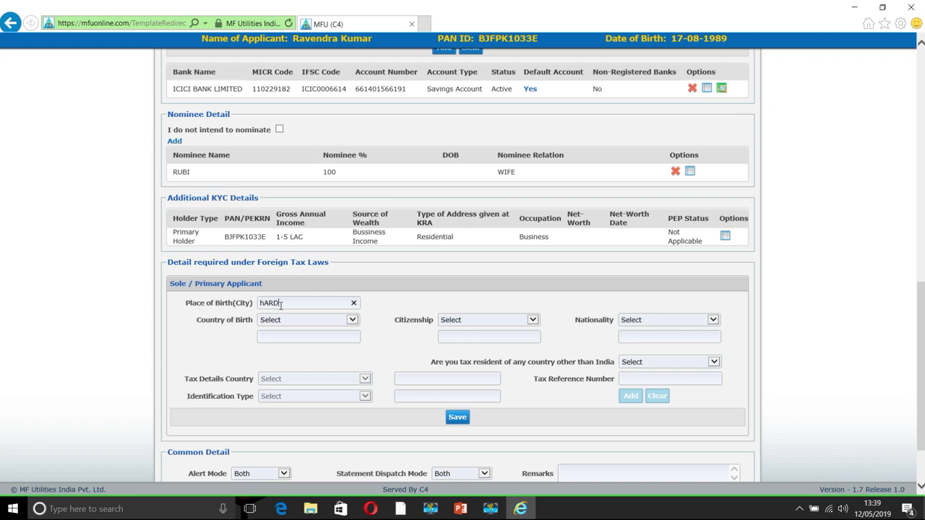
Enter HARDOI as place of birth and India for birth country, citizenship and nationality
key(BackSpace)
key(BackSpace)
text(HARDOI)
click(299, 323)
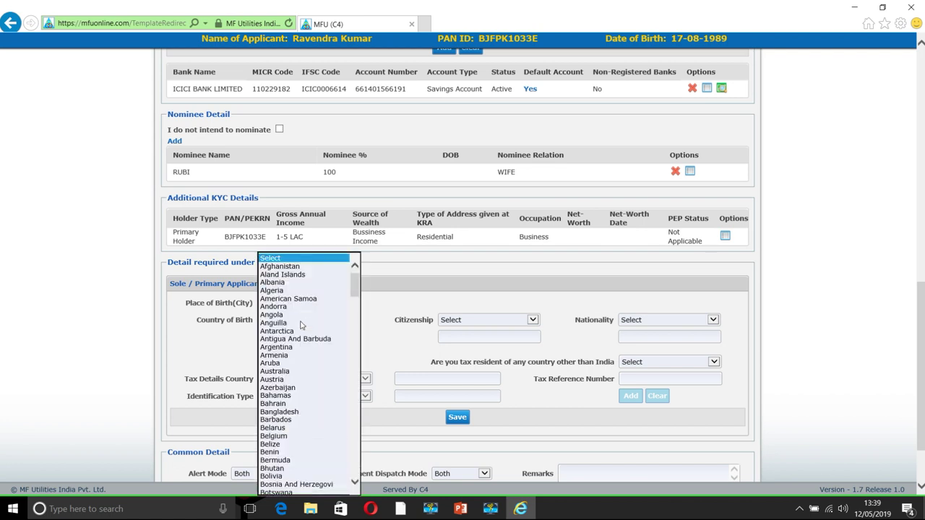
text(ind)
key(Return)
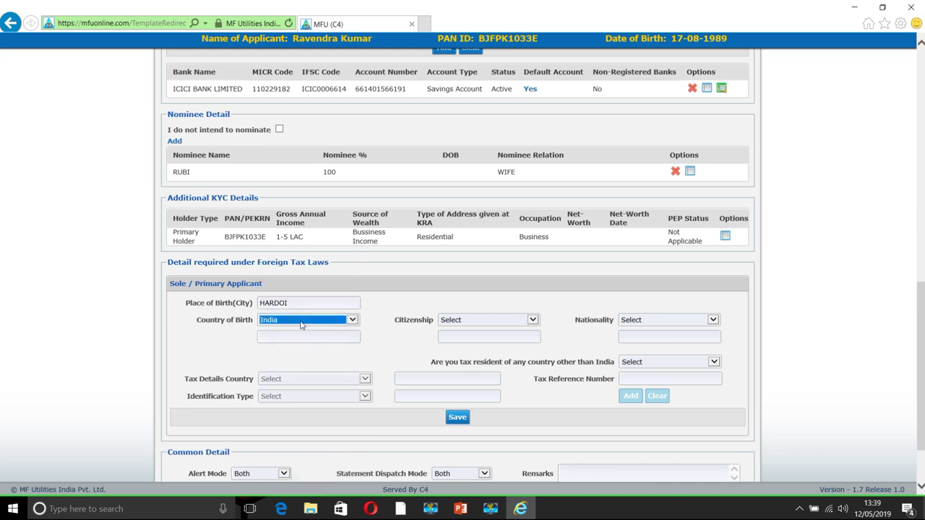
key(Tab)
text(ind)
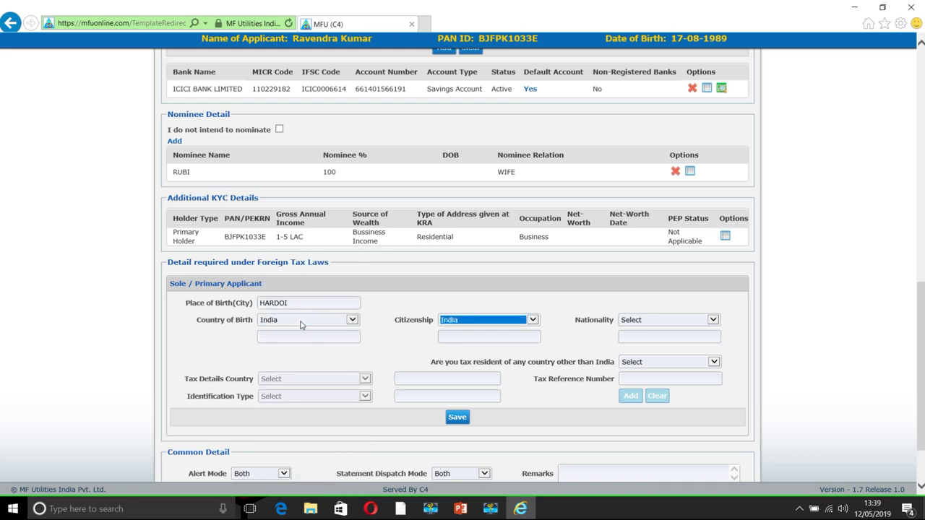
key(Tab)
text(ind)
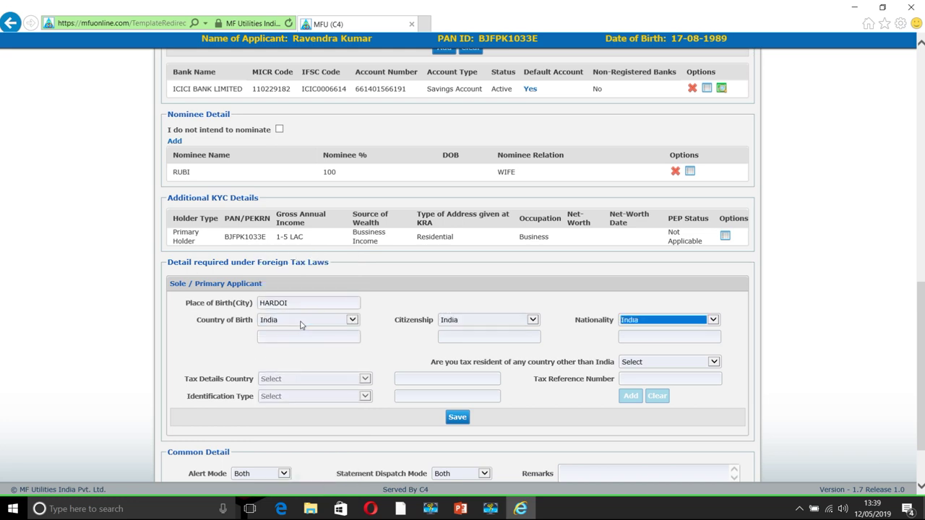
Answer No to tax residency in another country and save the foreign tax details
click(662, 363)
click(649, 379)
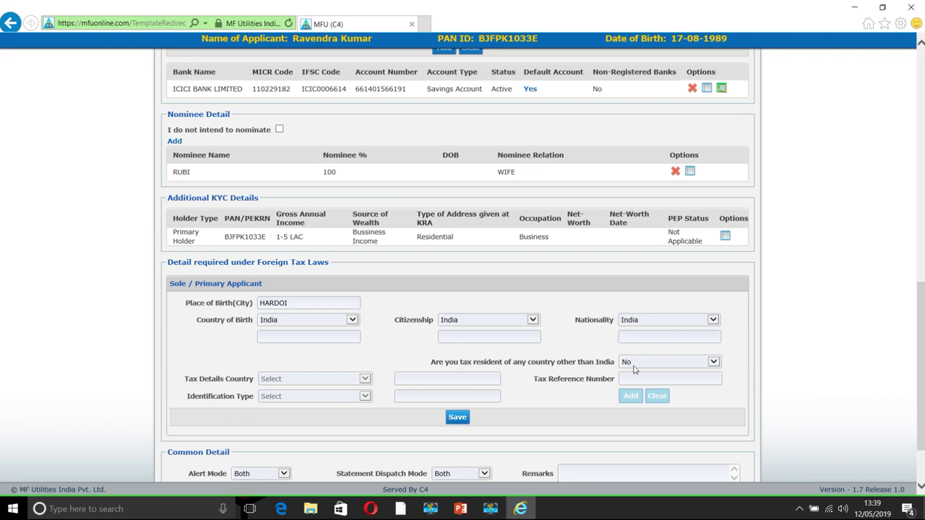
click(459, 417)
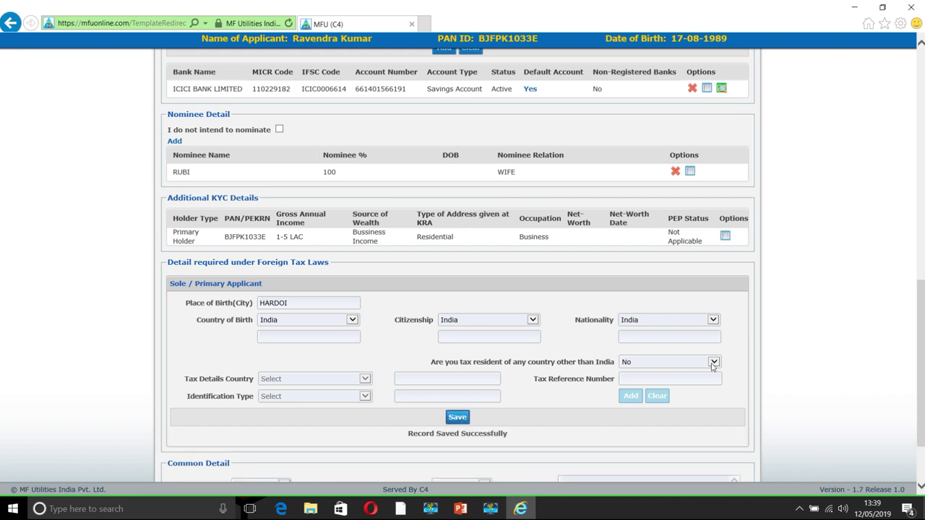
Keep Both for alert mode and statement dispatch mode in Common Detail, and save
scroll(822, 360, down, 2)
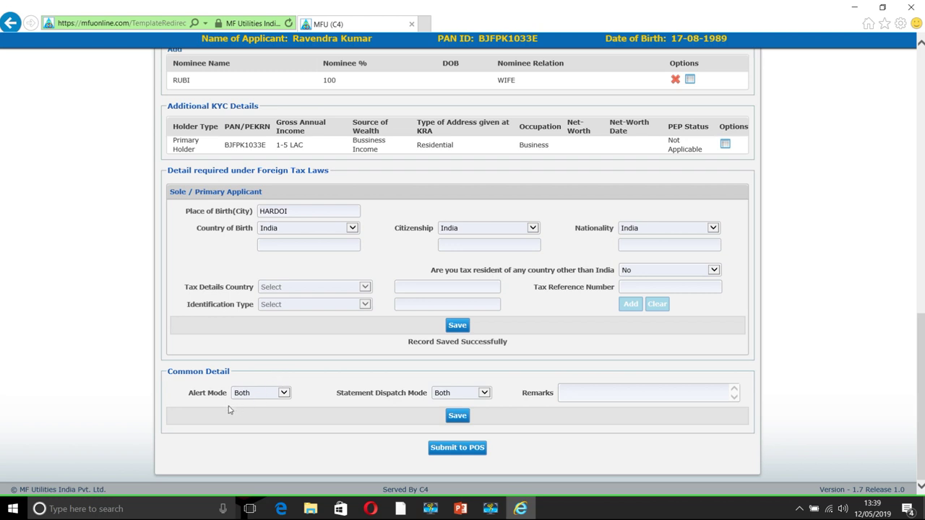
click(258, 396)
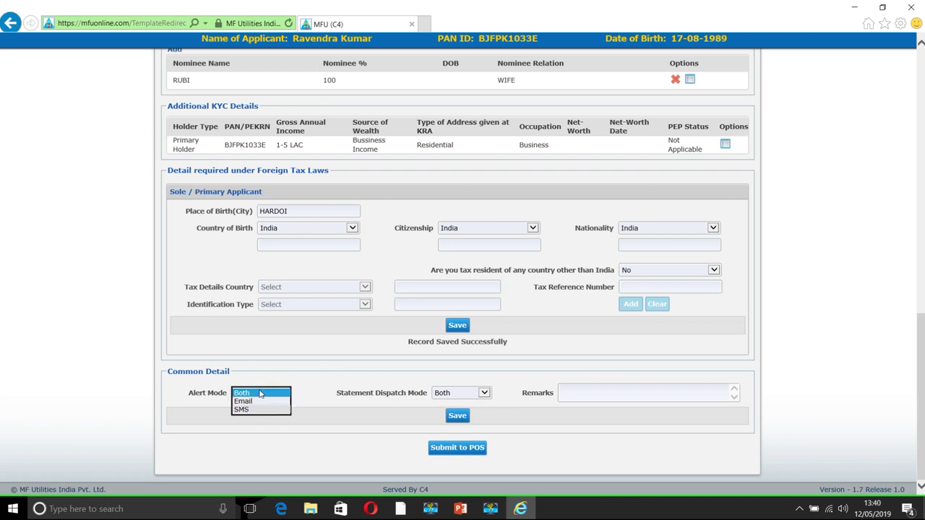
click(263, 390)
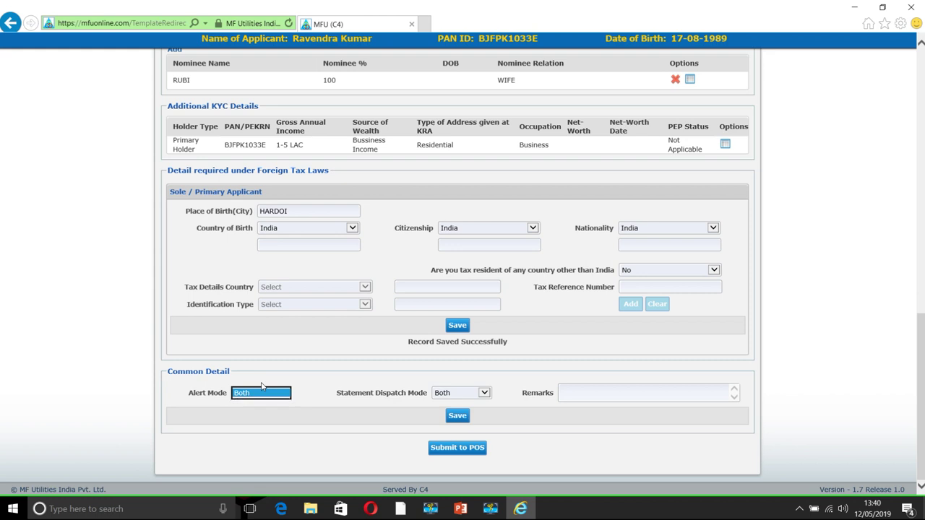
click(454, 396)
click(456, 394)
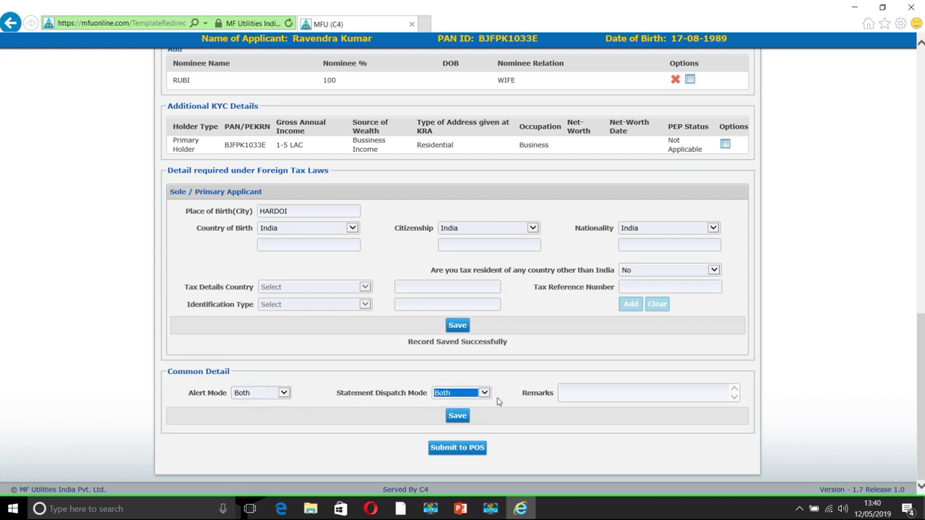
click(567, 423)
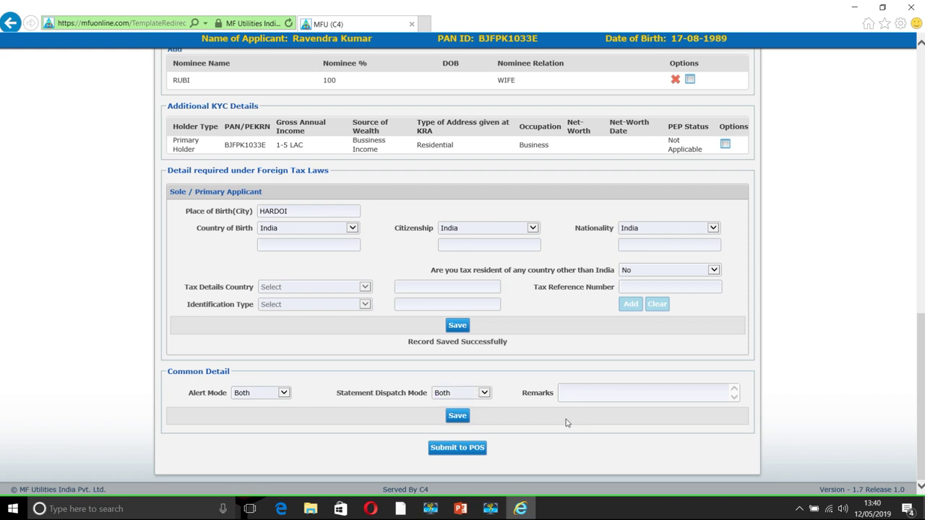
click(458, 417)
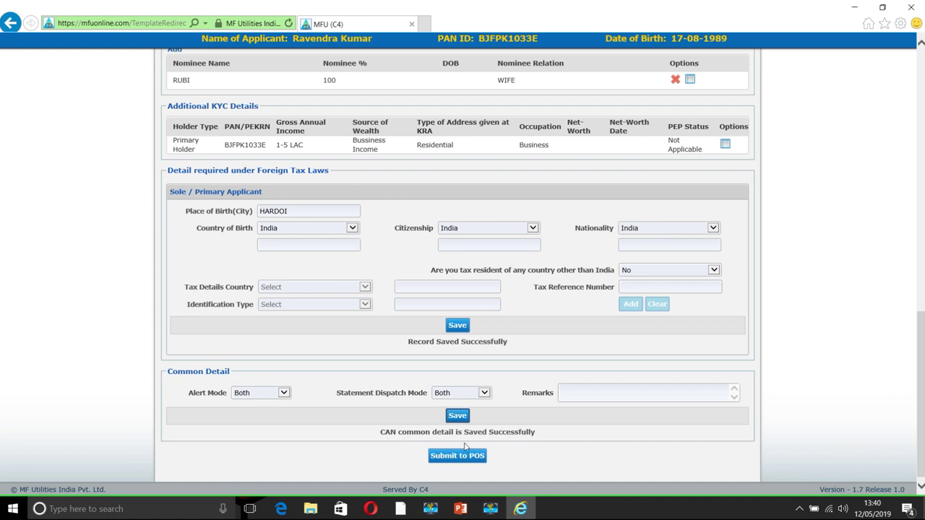
scroll(593, 459, down, 1)
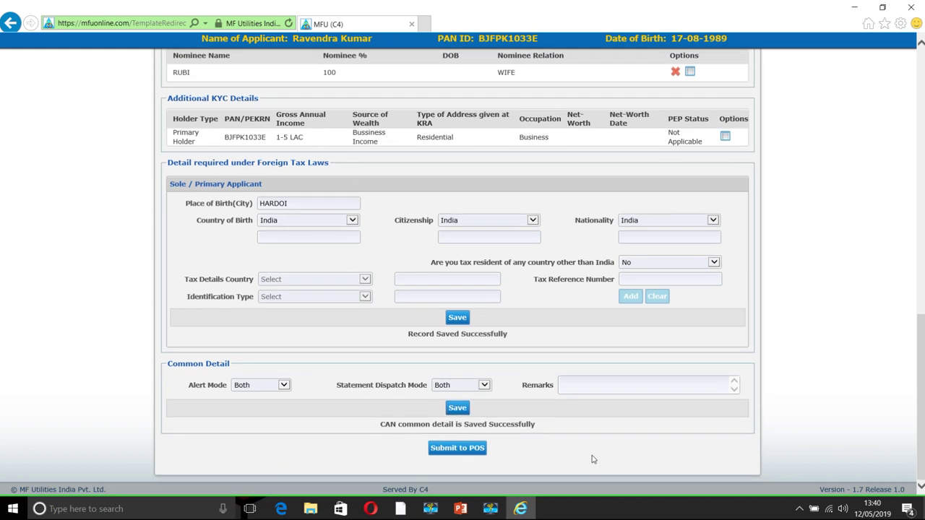
Attempt Submit to POS, dismiss the 'Scanned image not attached' alert, and return to the main menu
click(453, 448)
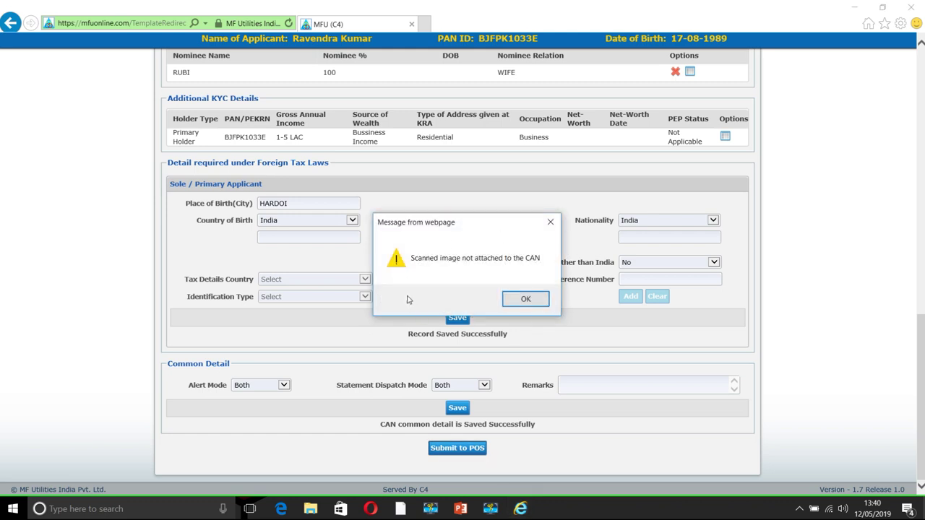
click(532, 299)
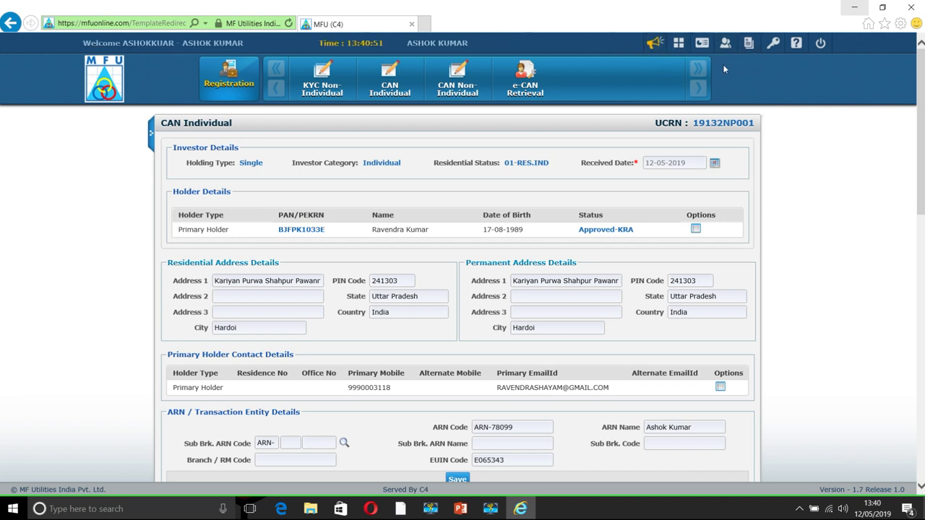
click(683, 46)
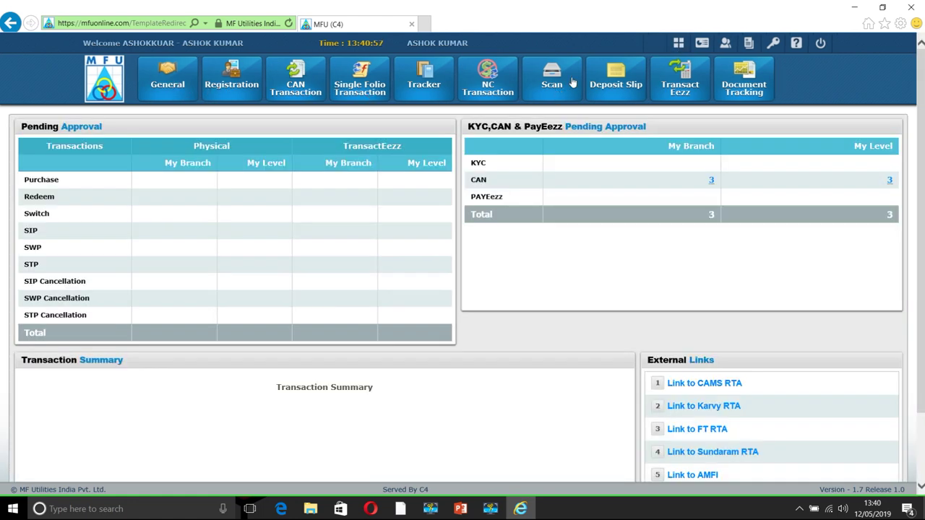
Go to Scan > Scan Registration for CAN Individual forms
click(551, 84)
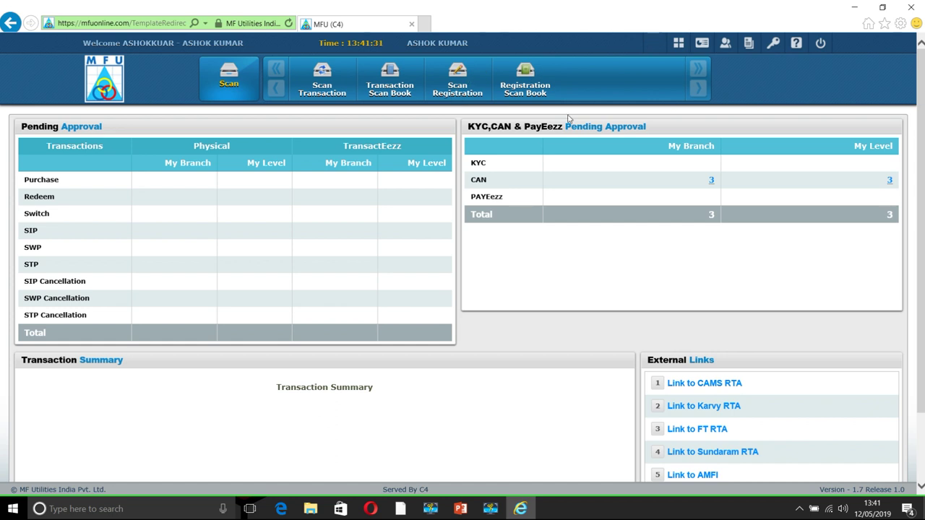
click(455, 88)
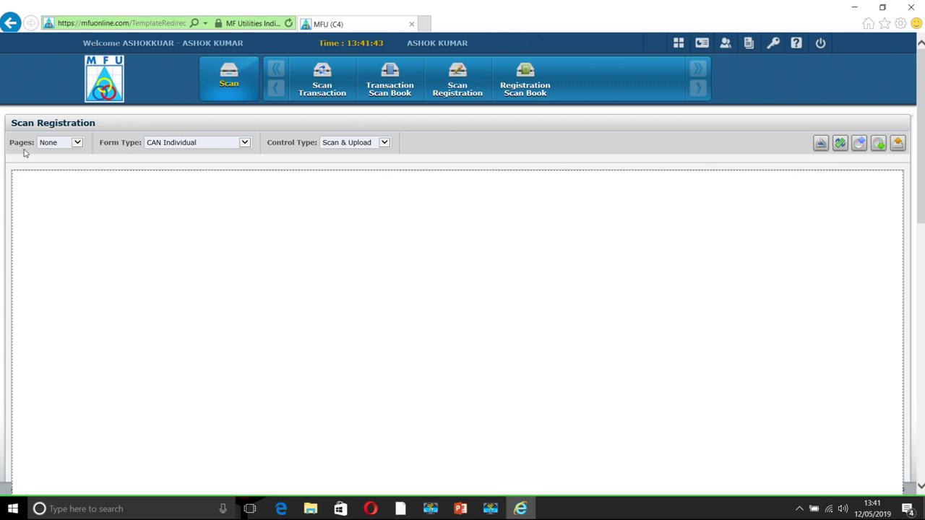
click(75, 145)
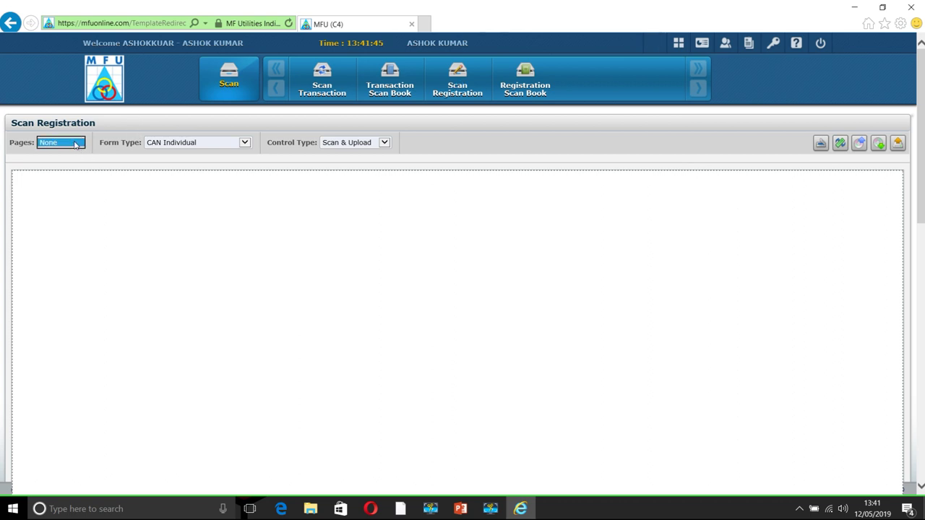
click(189, 144)
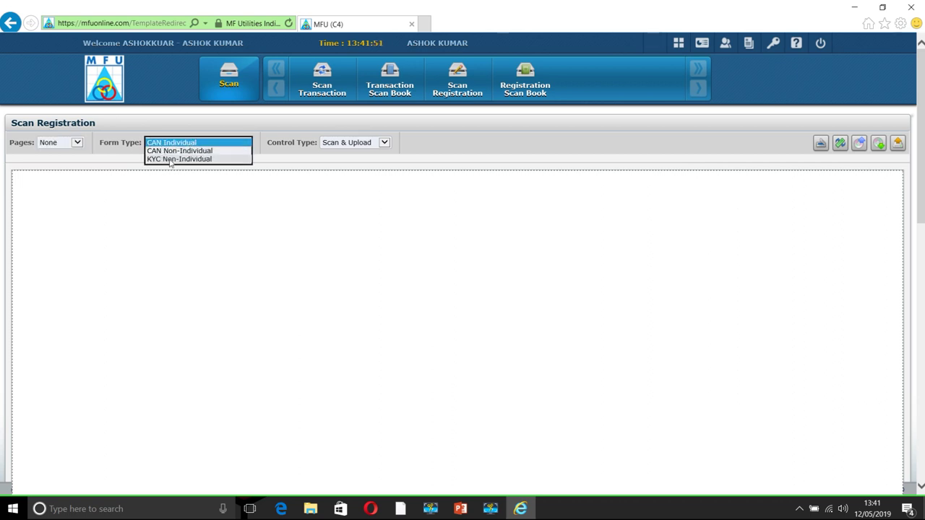
click(203, 180)
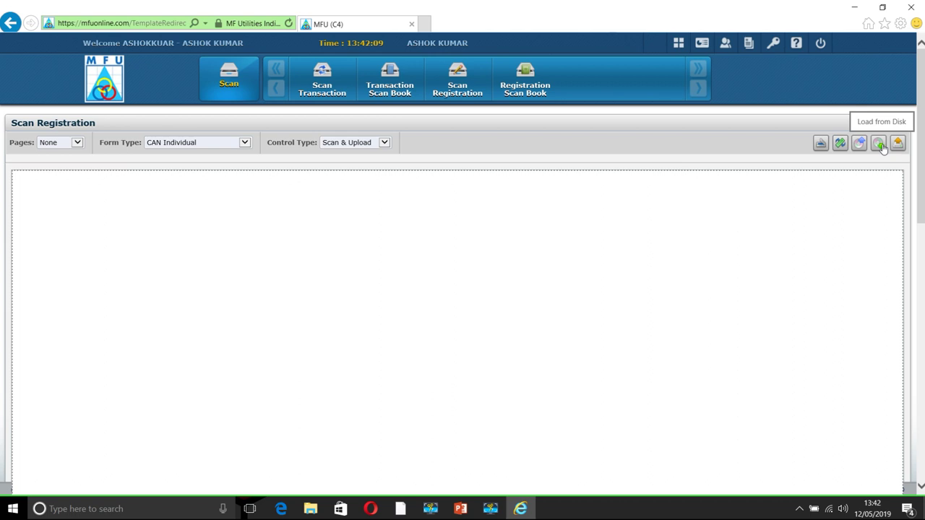
click(879, 144)
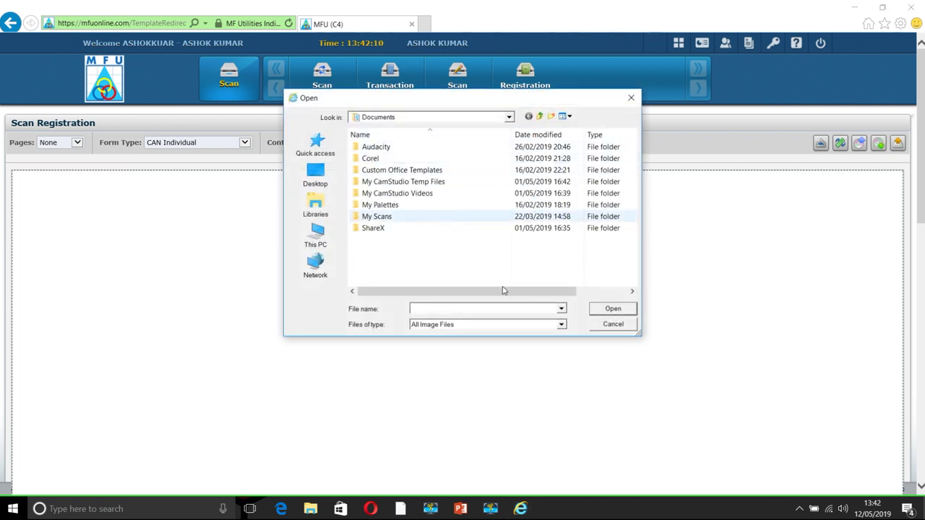
click(613, 324)
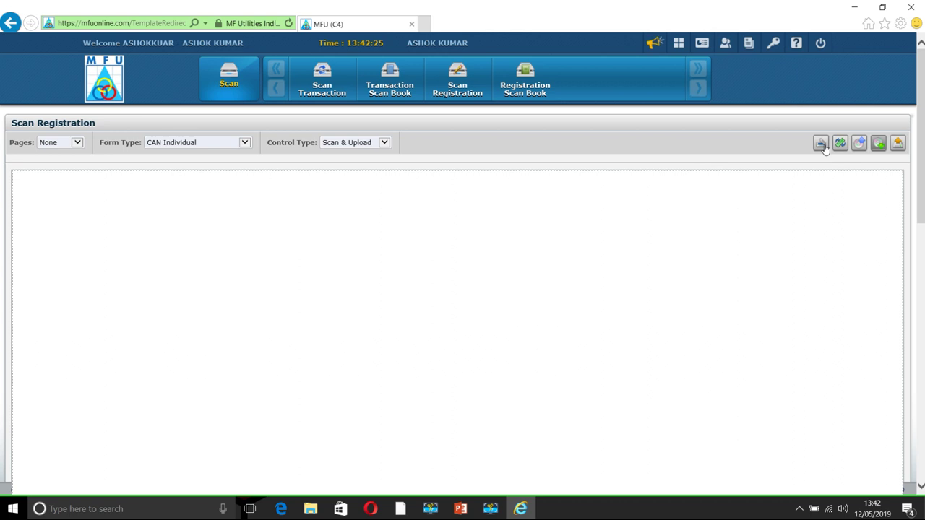
Scan the 8-page form with HP Scanjet 5590 Doc TWAIN at 200 DPI and view page 8
click(821, 145)
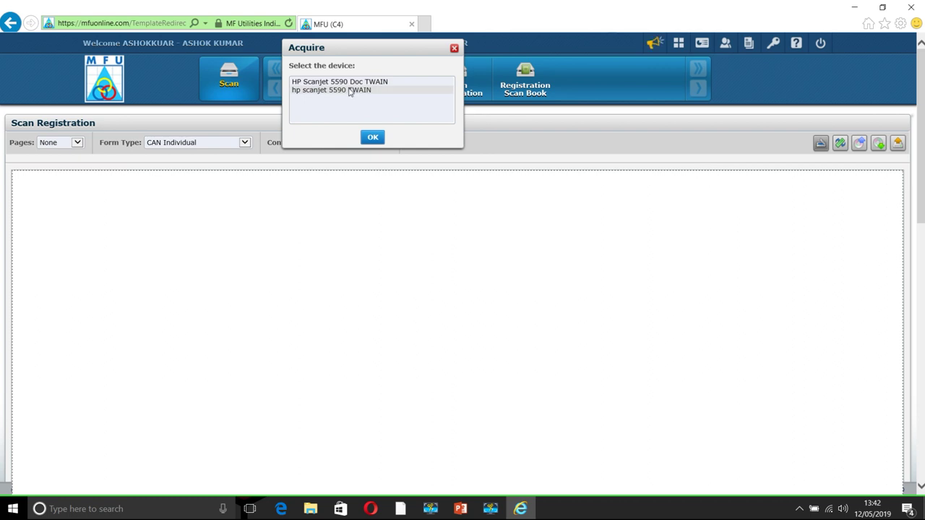
click(349, 82)
click(371, 139)
click(371, 139)
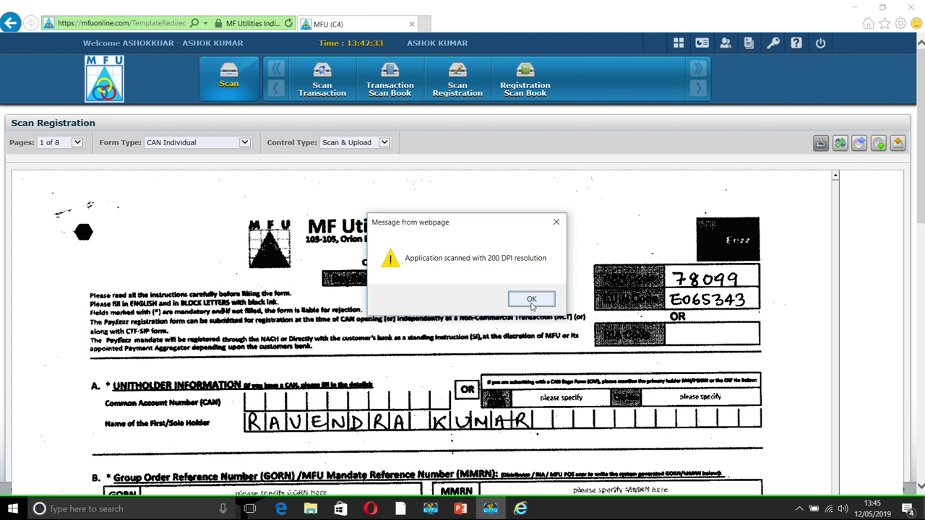
click(531, 300)
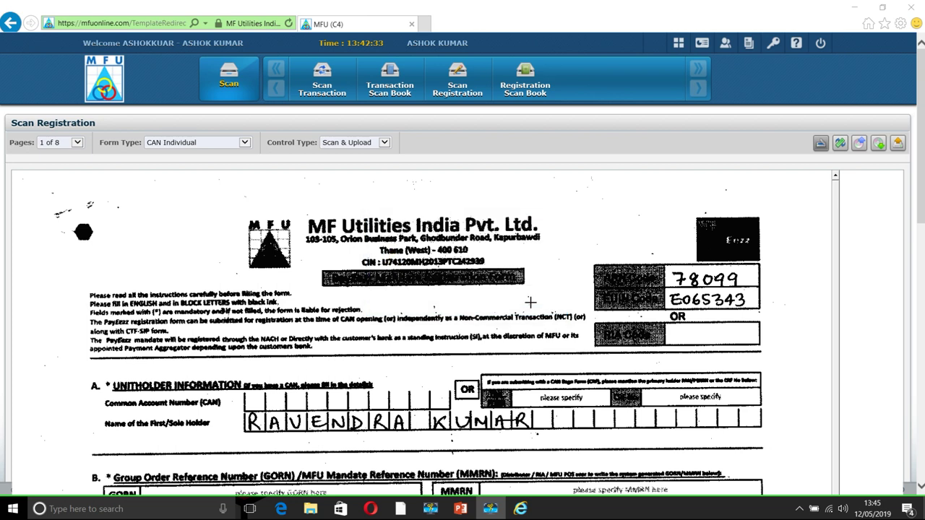
click(76, 143)
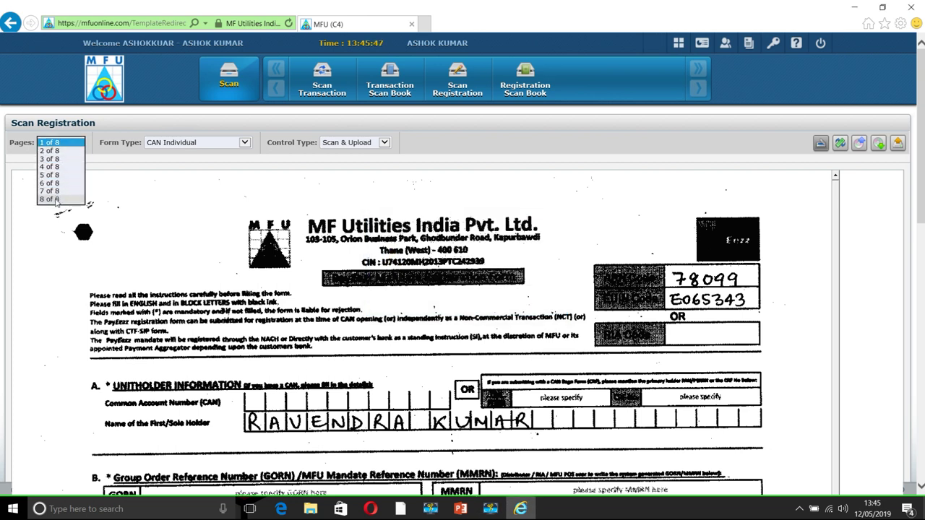
click(56, 199)
click(78, 144)
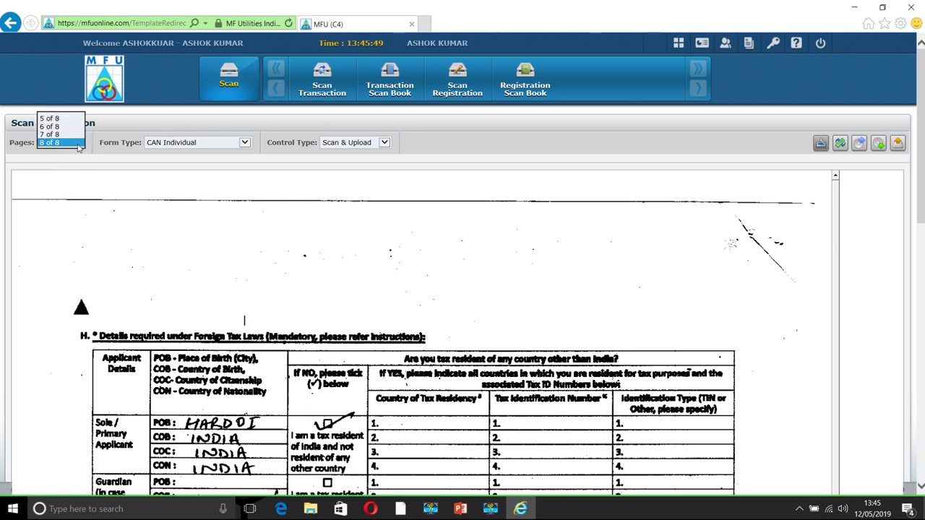
click(51, 86)
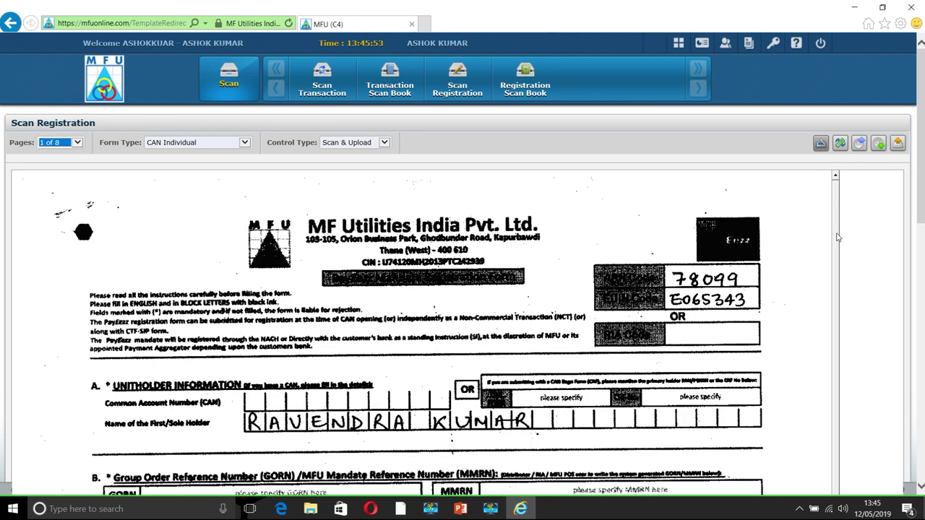
scroll(836, 246, down, 3)
scroll(836, 258, up, 2)
scroll(836, 258, up, 1)
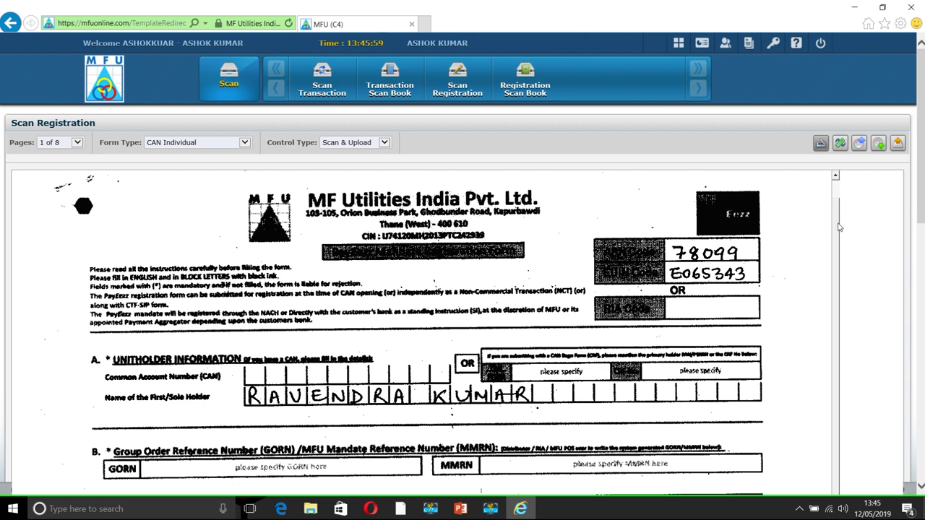
scroll(838, 232, down, 2)
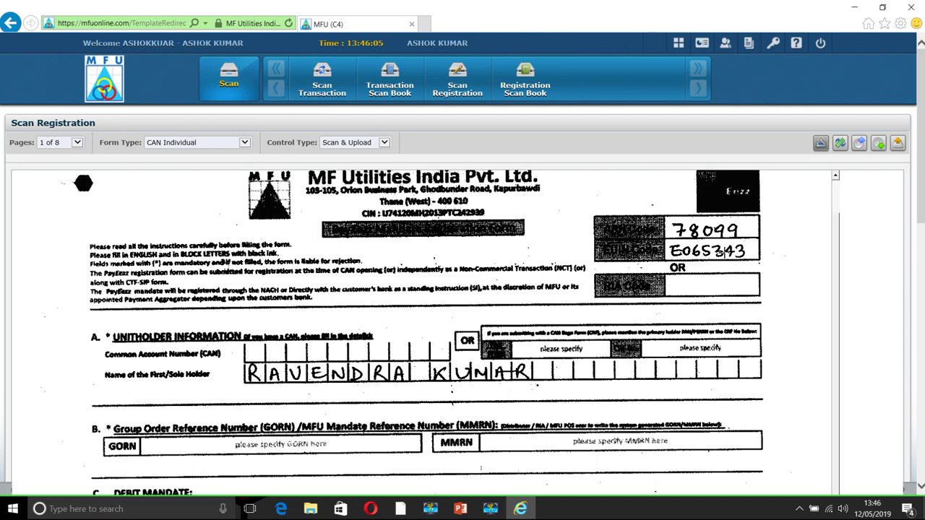
drag(919, 171, 920, 205)
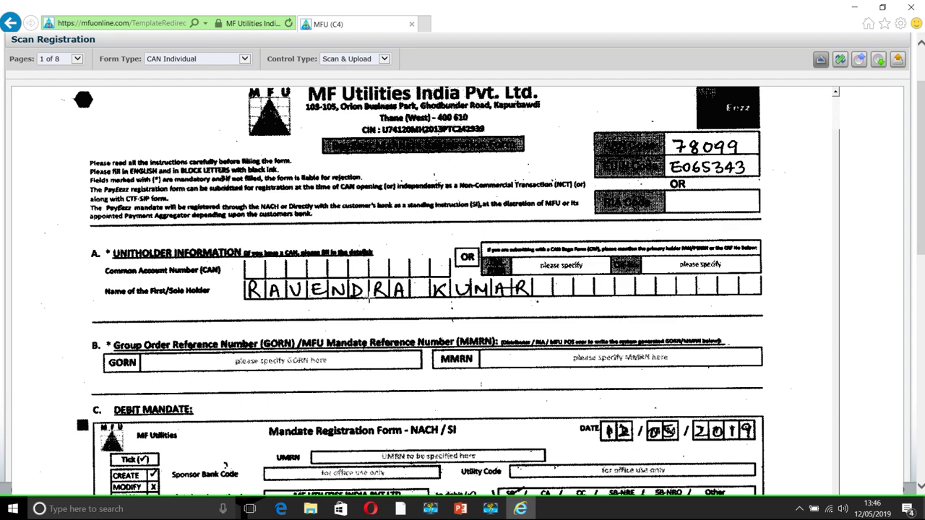
drag(838, 164, 842, 345)
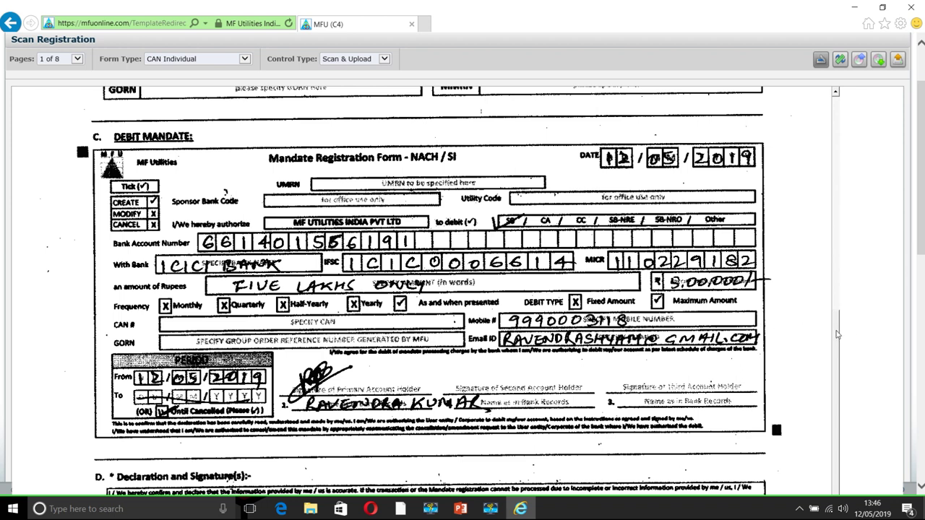
scroll(836, 339, down, 1)
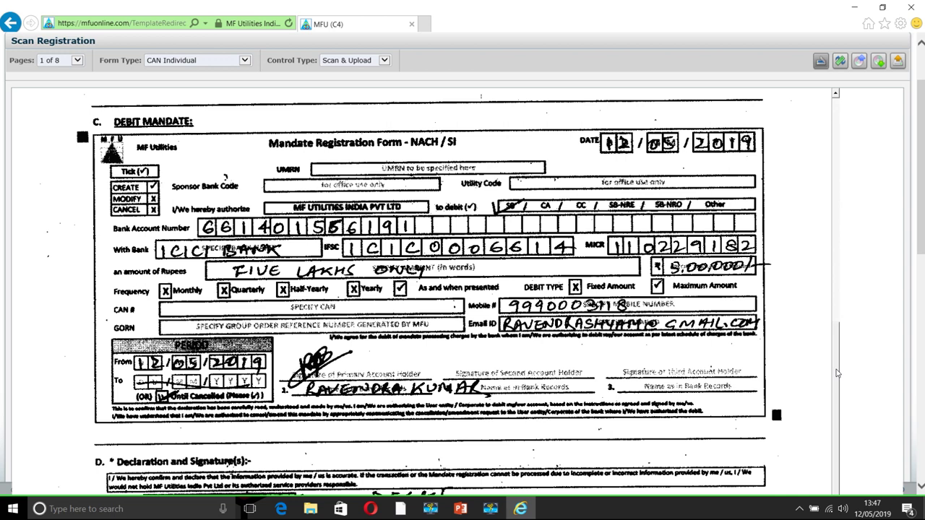
key(alt+Tab)
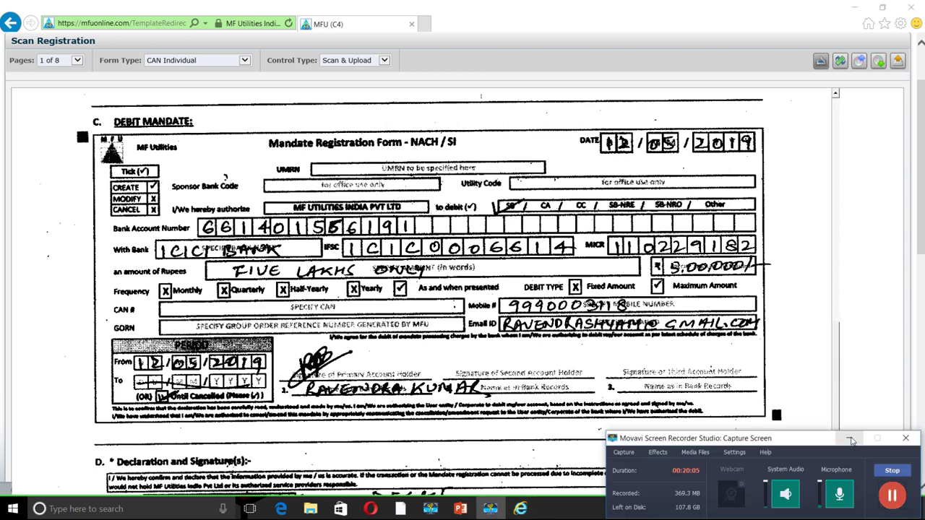
click(852, 441)
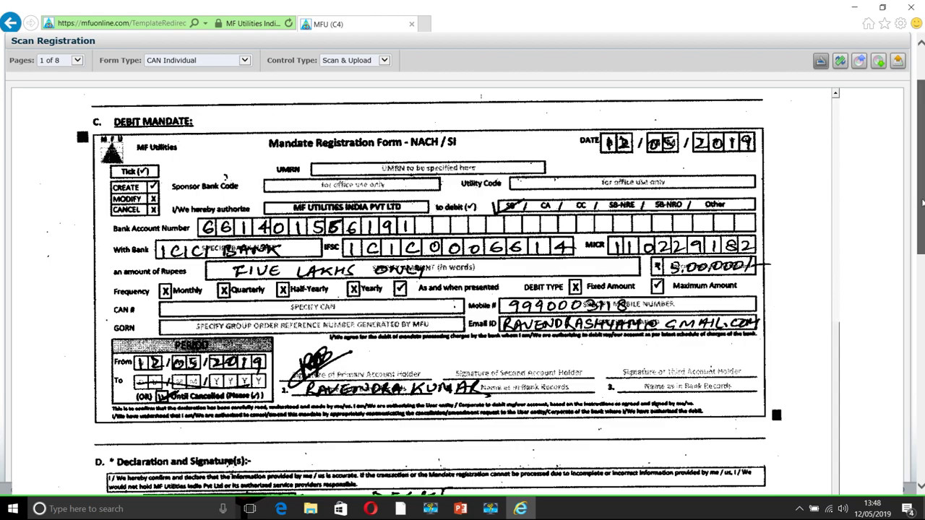
scroll(923, 203, down, 2)
scroll(462, 266, down, 3)
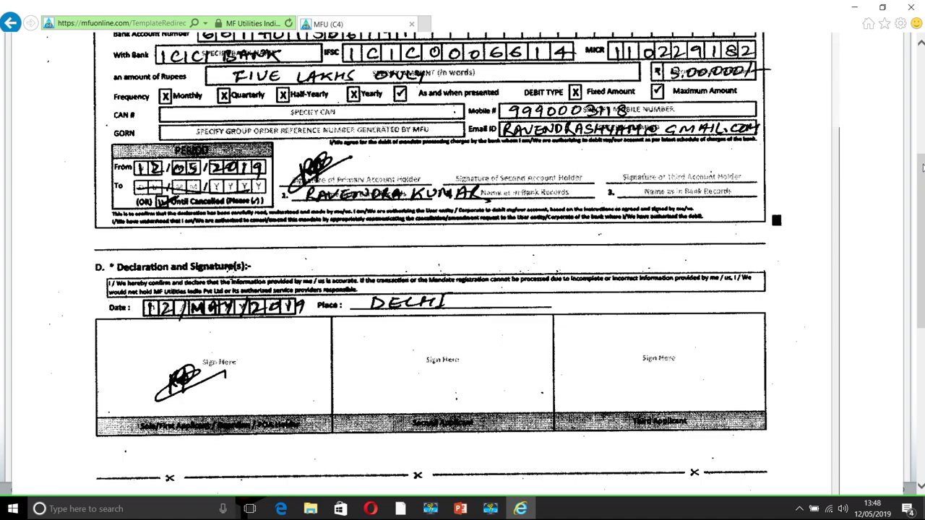
scroll(922, 65, up, 10)
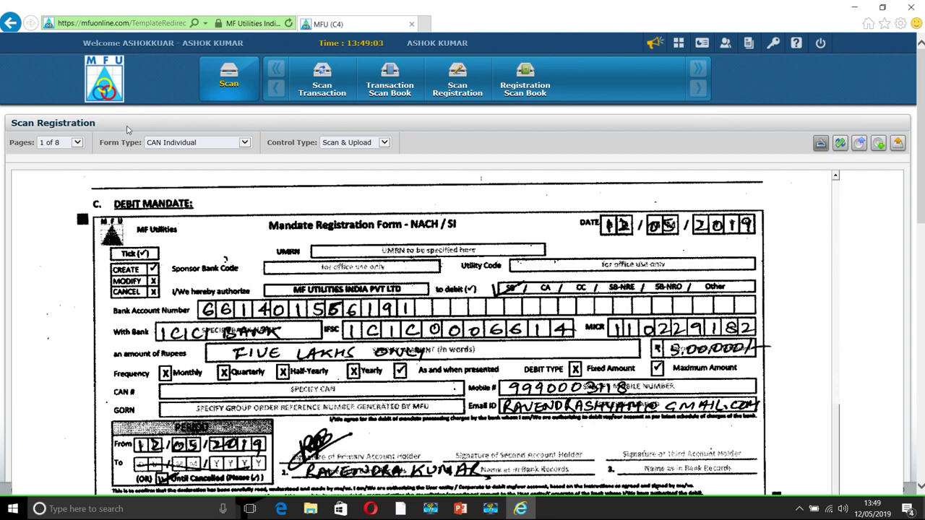
Step through scanned pages 2, 3, 4 and then 5 of 8 via the Pages list
click(78, 143)
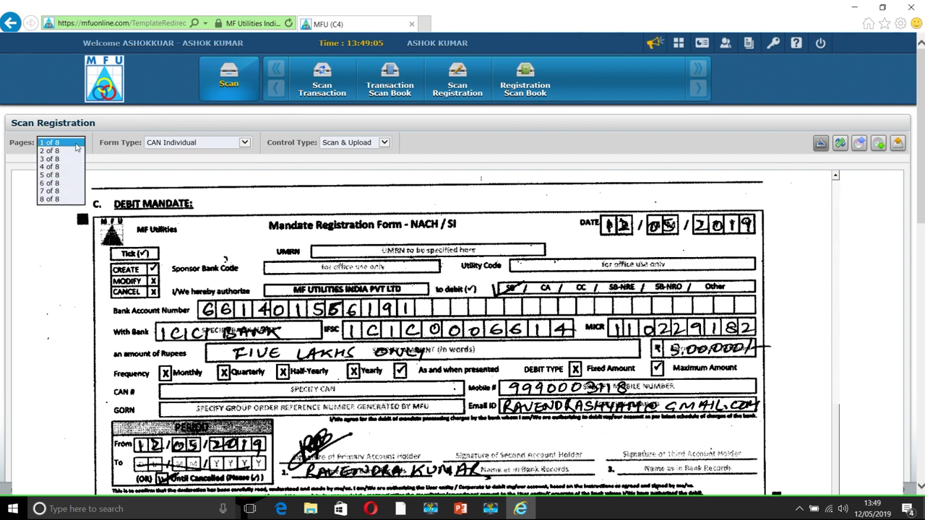
click(71, 151)
click(80, 145)
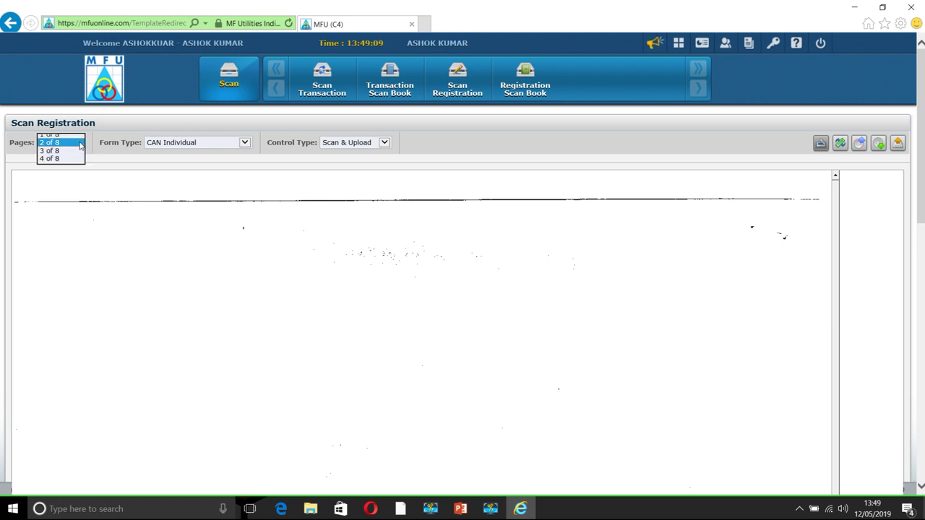
click(70, 152)
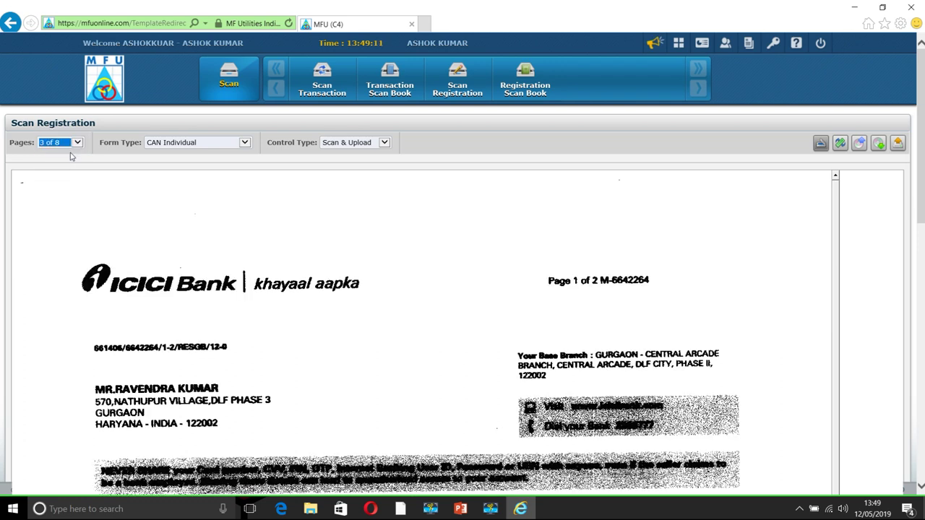
click(79, 143)
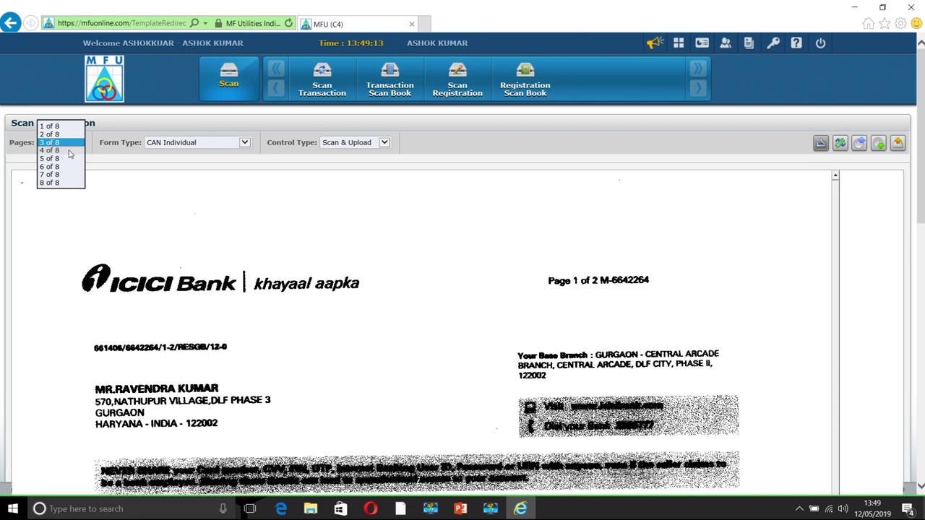
click(70, 151)
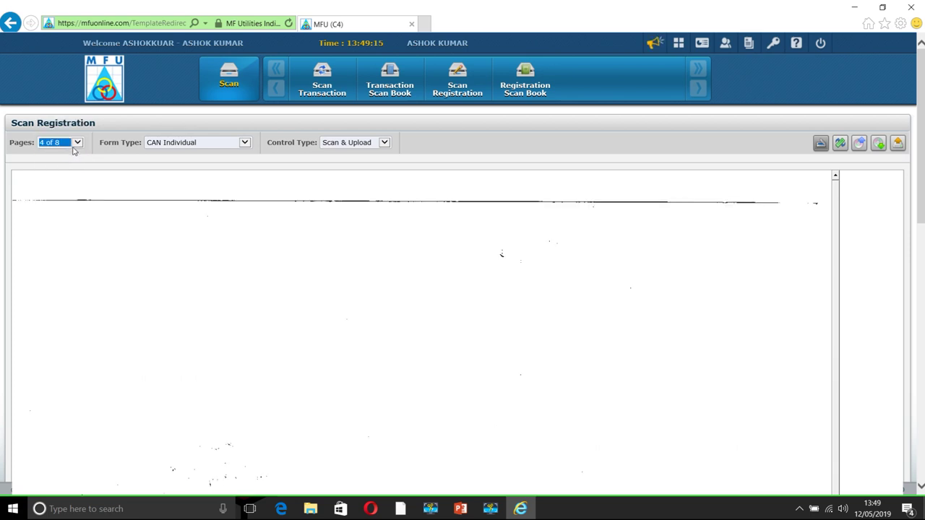
click(79, 144)
click(70, 151)
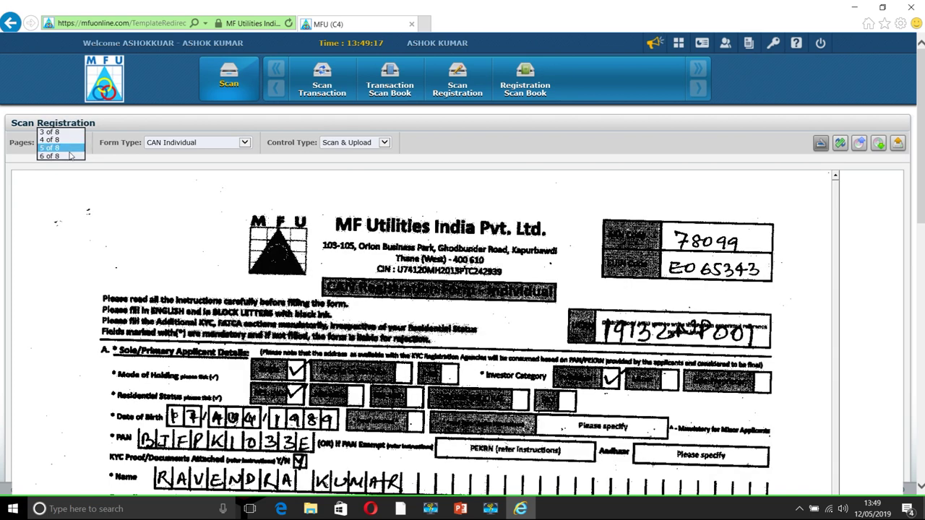
Scroll through page 5 to check the CAN applicant details
drag(923, 134, 923, 190)
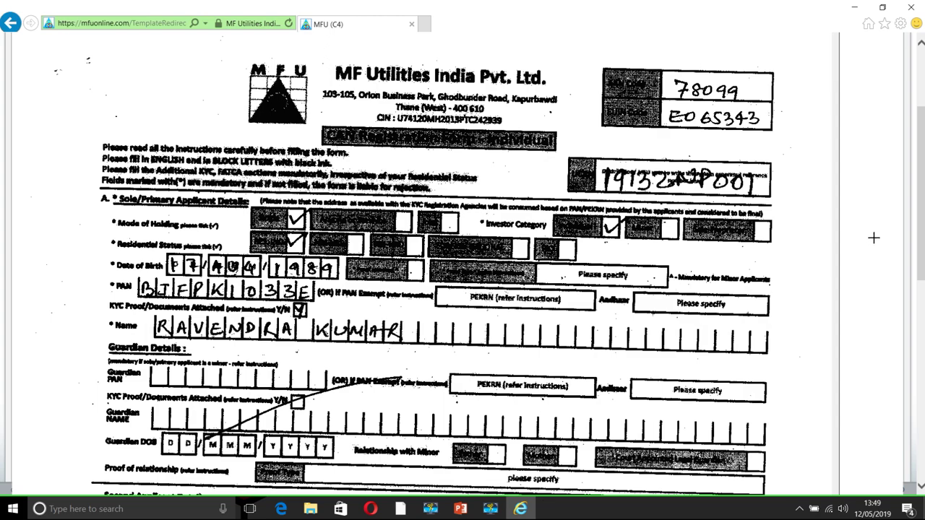
drag(920, 218, 922, 267)
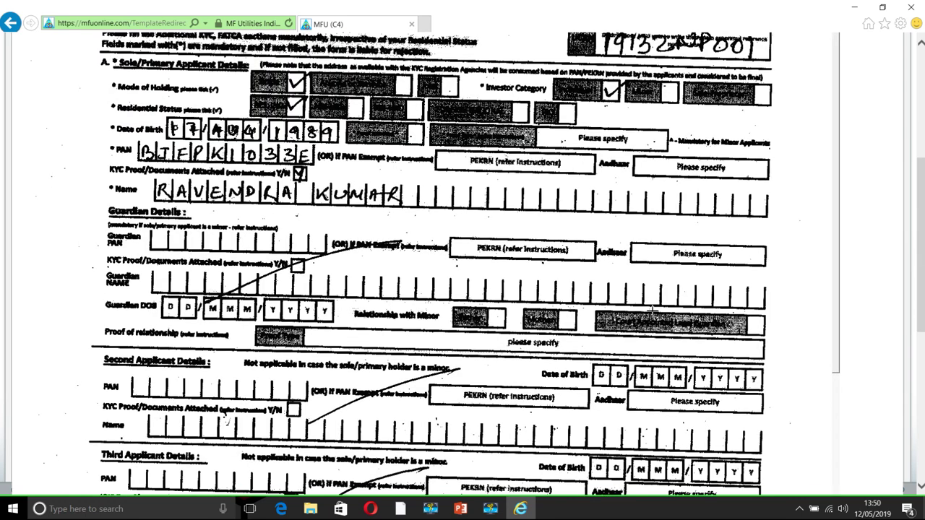
scroll(836, 197, down, 5)
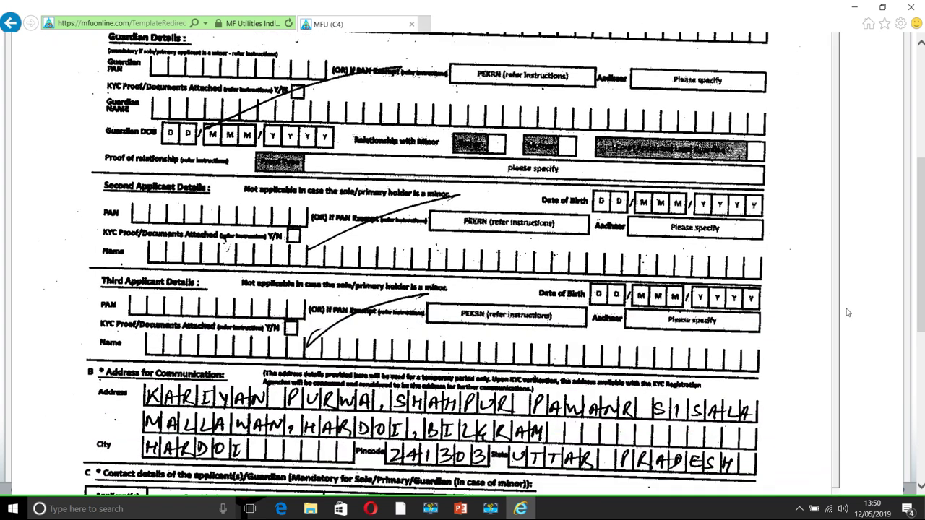
scroll(849, 378, down, 2)
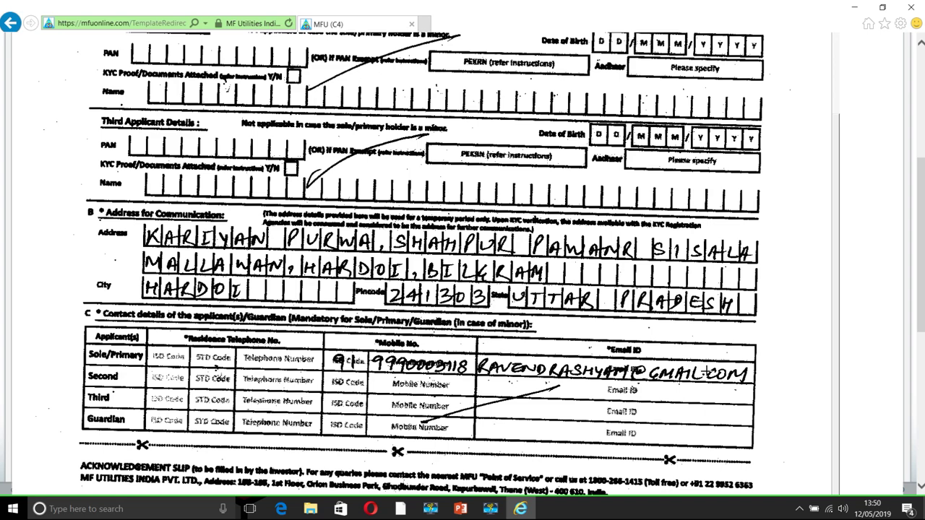
scroll(838, 316, up, 5)
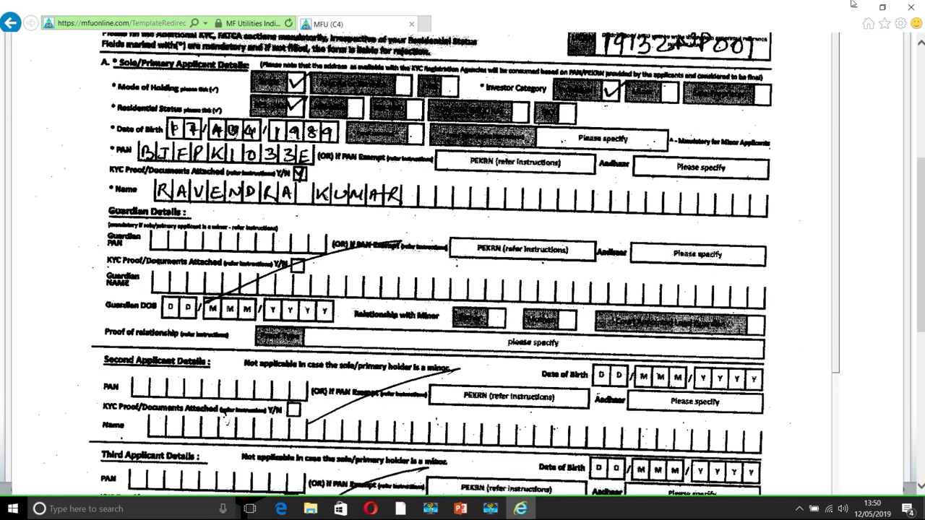
scroll(920, 67, up, 5)
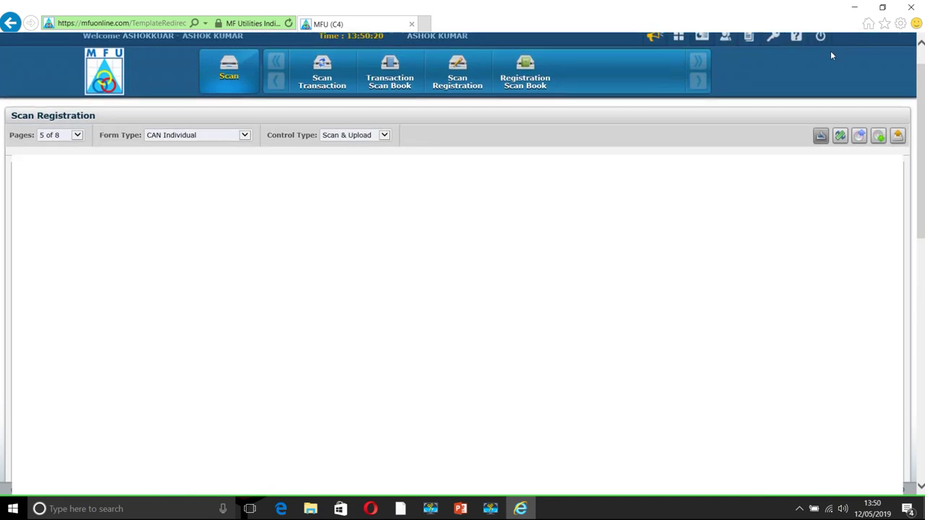
Review page 6 of the scan, the bank account details
click(76, 145)
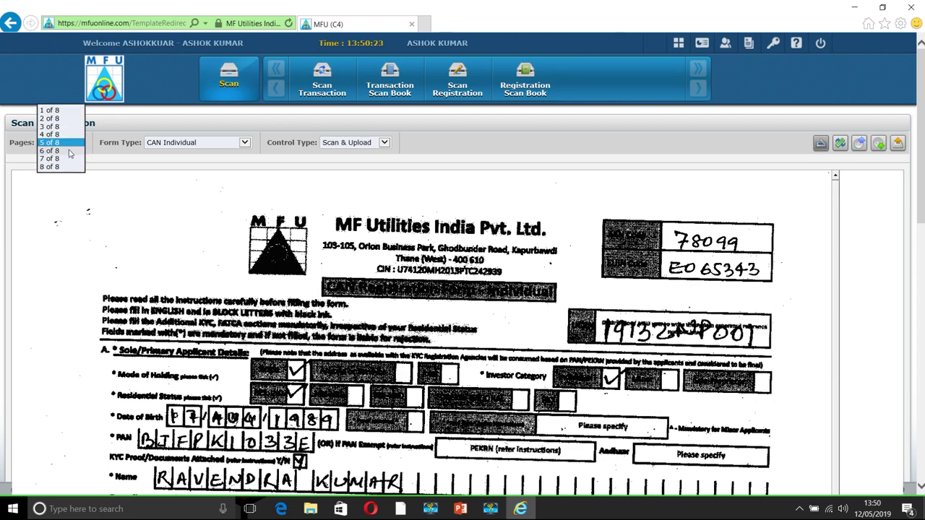
click(65, 150)
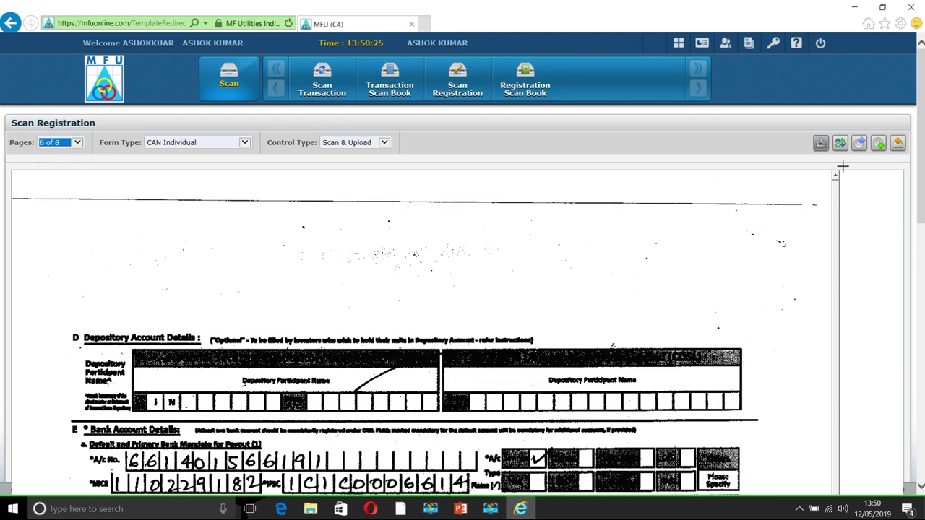
scroll(923, 158, down, 4)
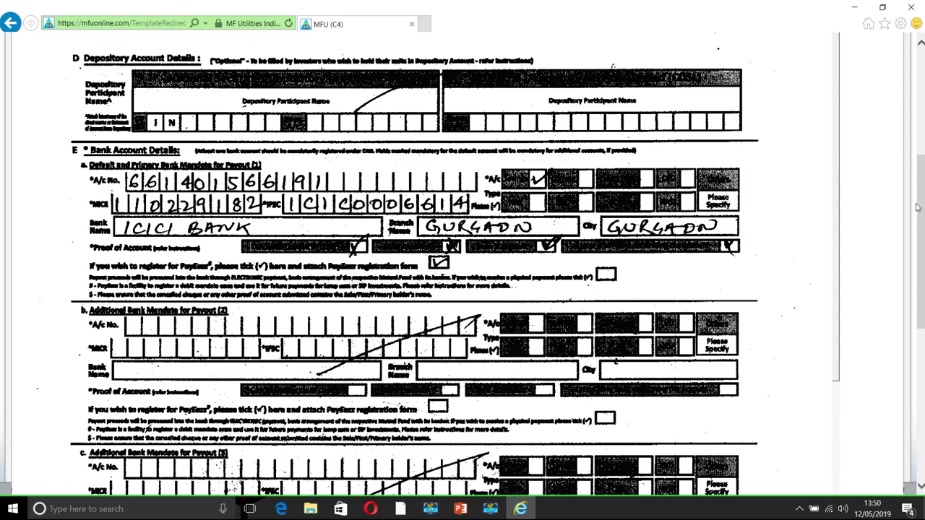
scroll(838, 180, down, 5)
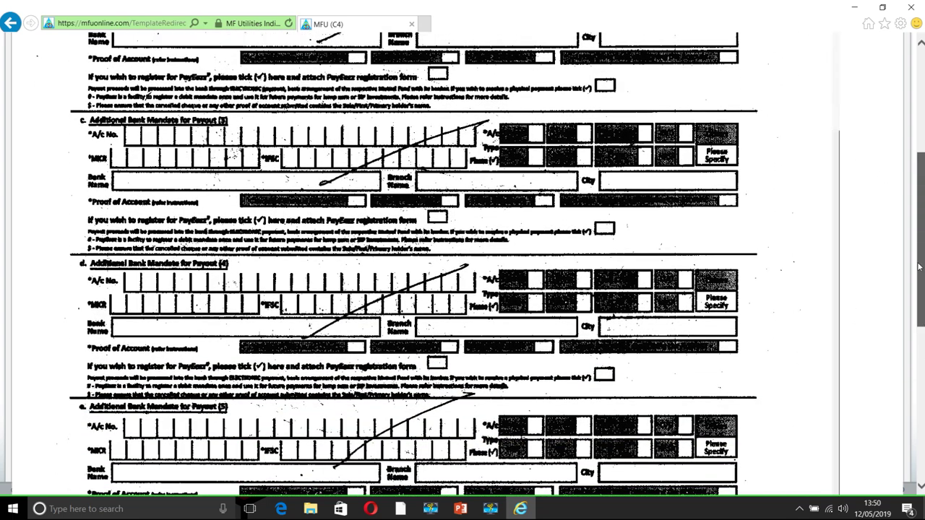
key(Escape)
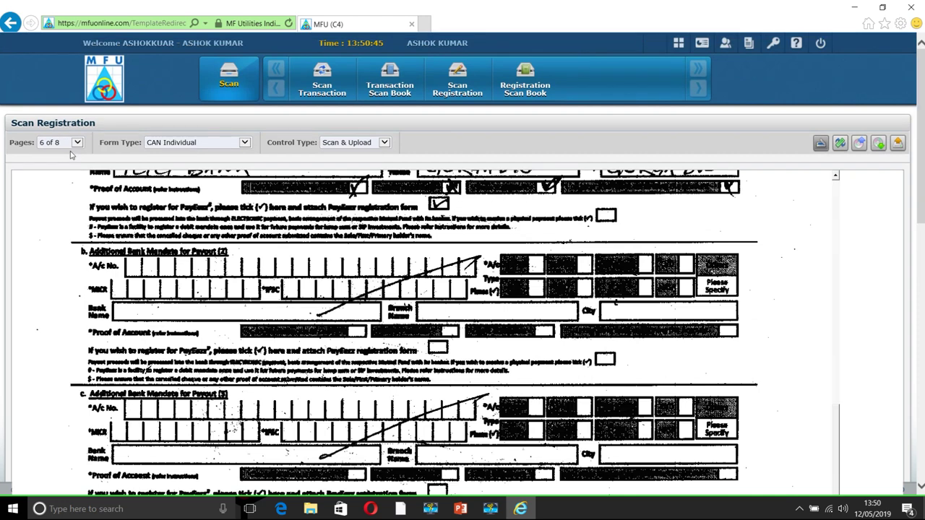
Review page 7, the Nomination Details page
click(76, 147)
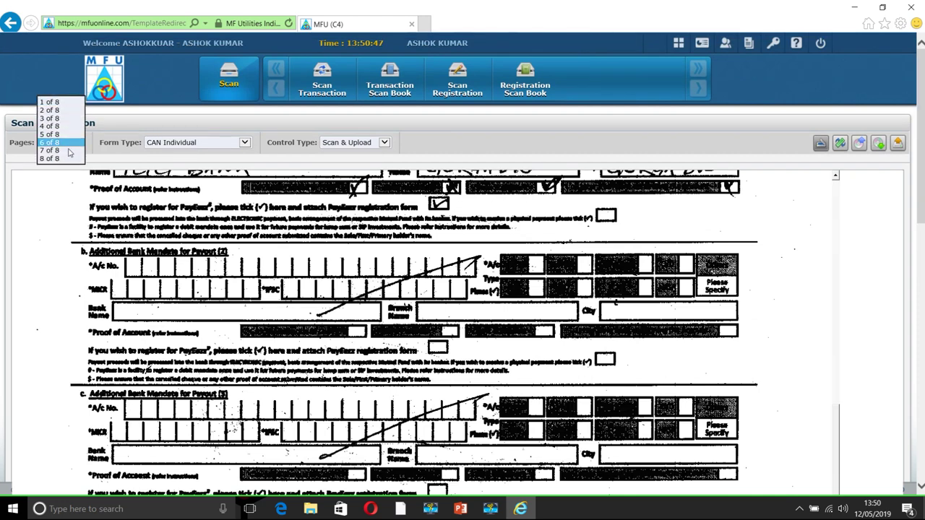
click(67, 151)
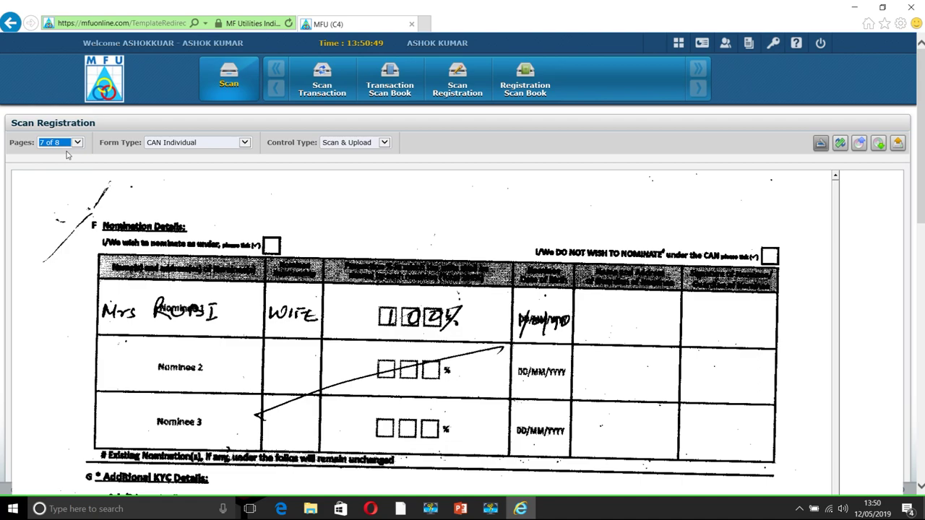
drag(923, 132, 922, 242)
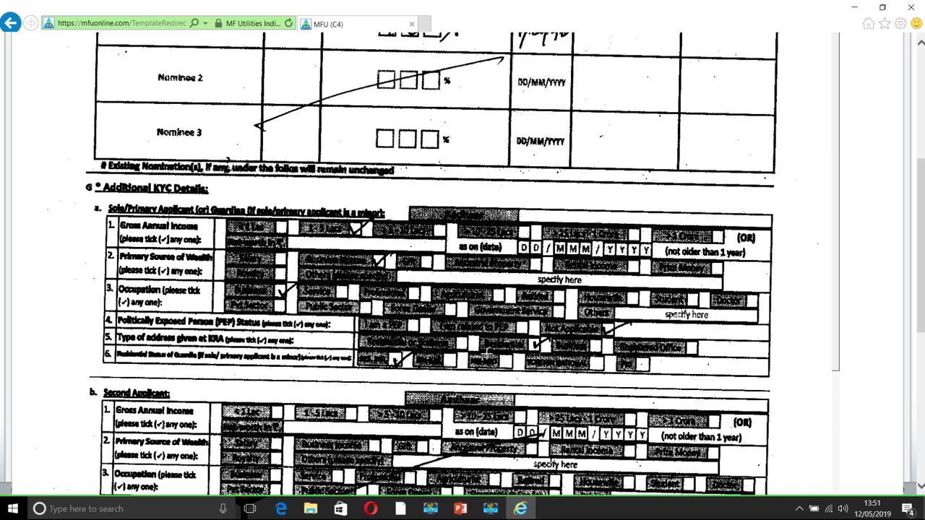
click(538, 346)
scroll(836, 197, down, 5)
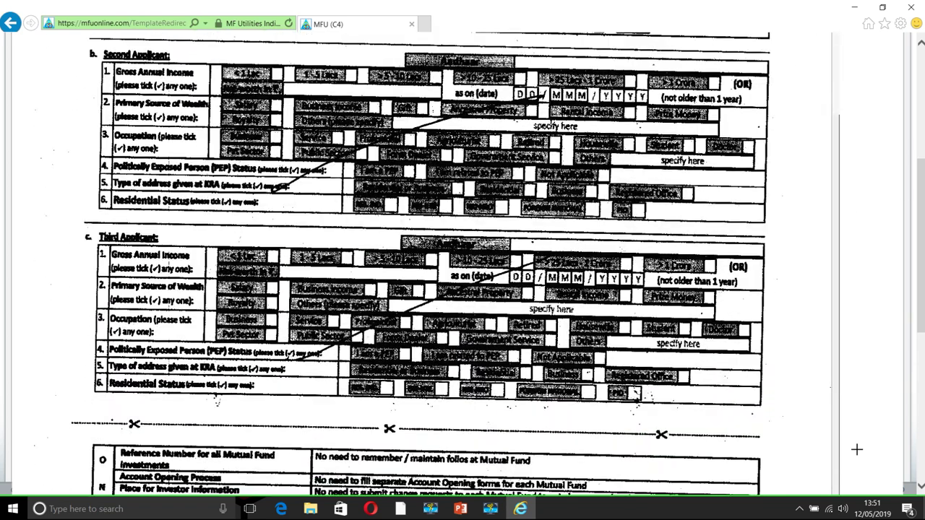
drag(922, 273, 921, 163)
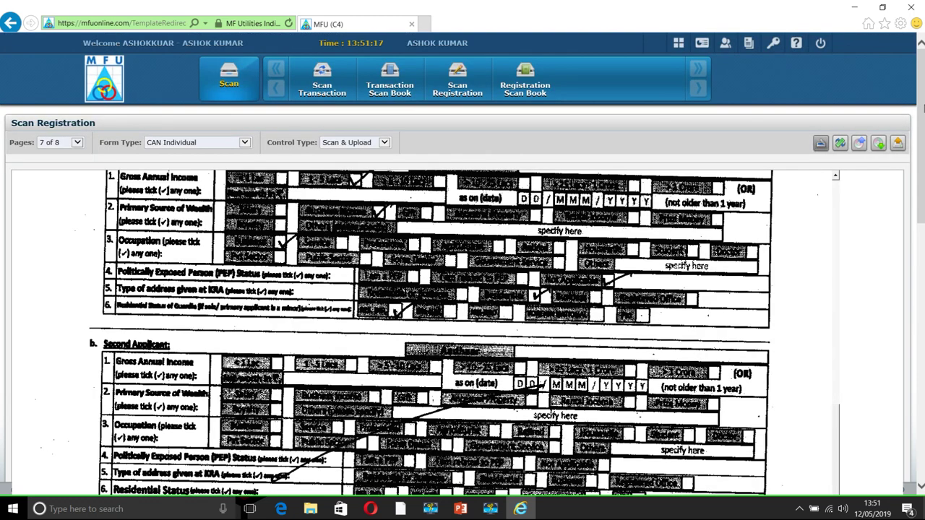
Show page 8 of 8, the foreign tax details page
click(75, 143)
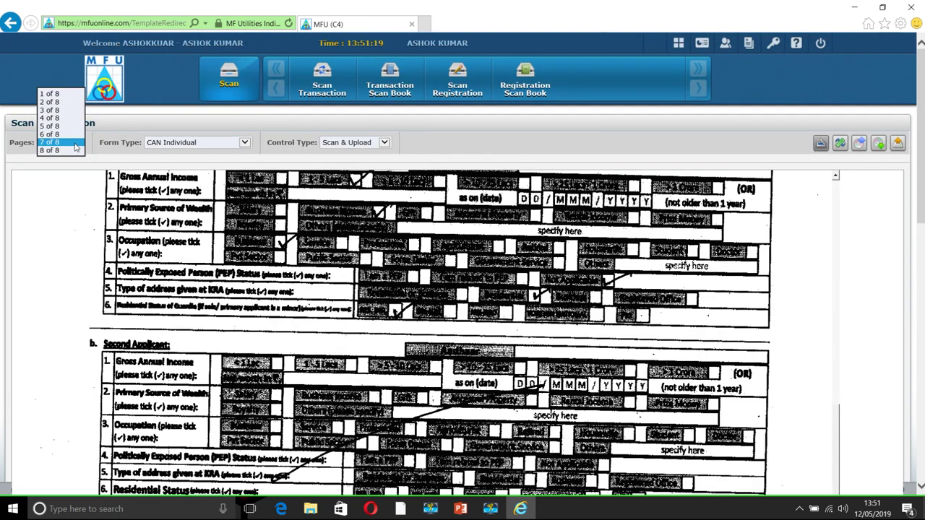
click(66, 158)
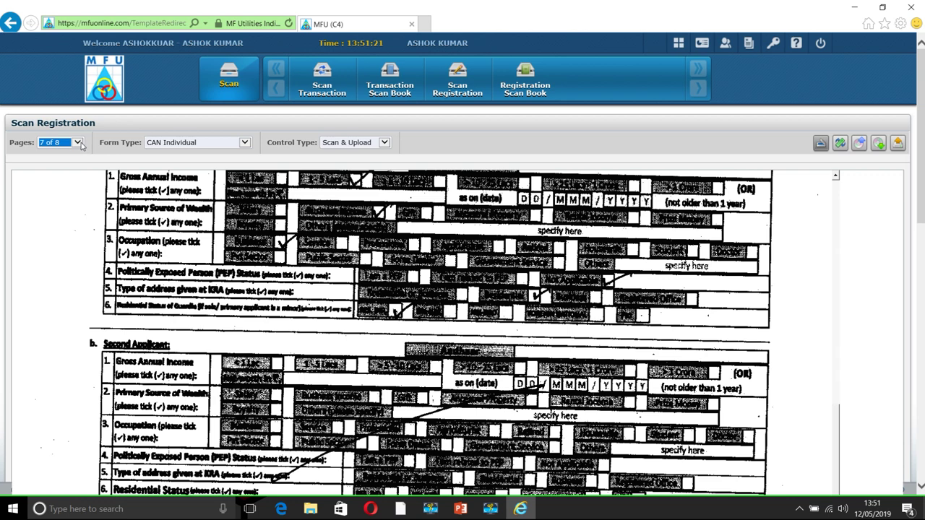
click(75, 149)
click(69, 150)
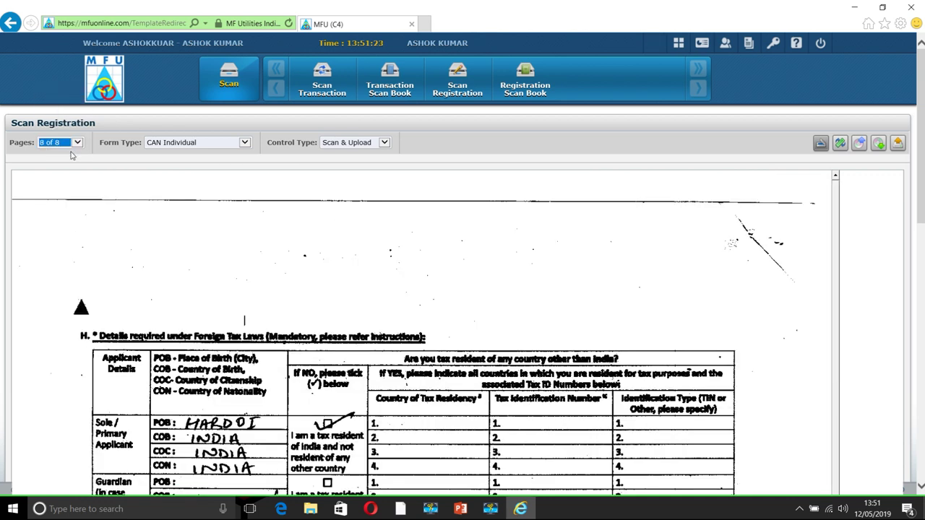
drag(916, 180, 921, 290)
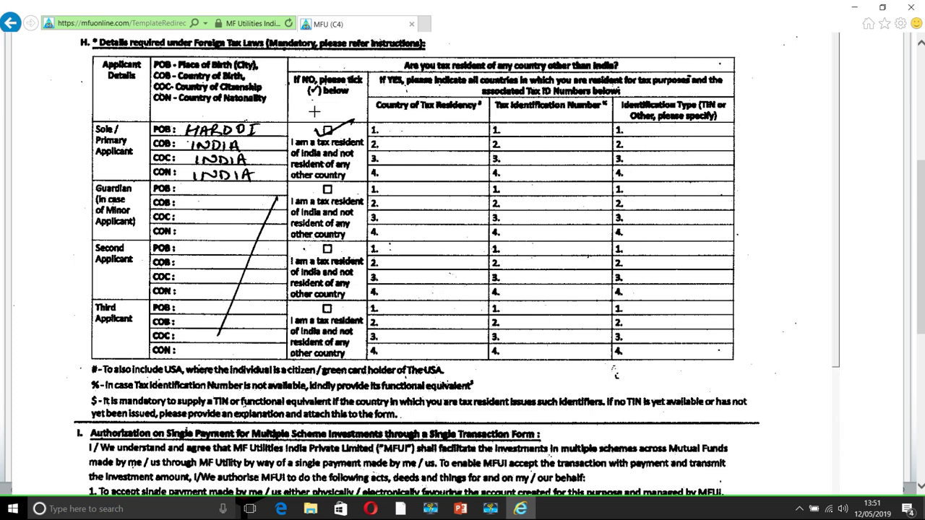
drag(919, 182, 919, 295)
drag(838, 58, 841, 295)
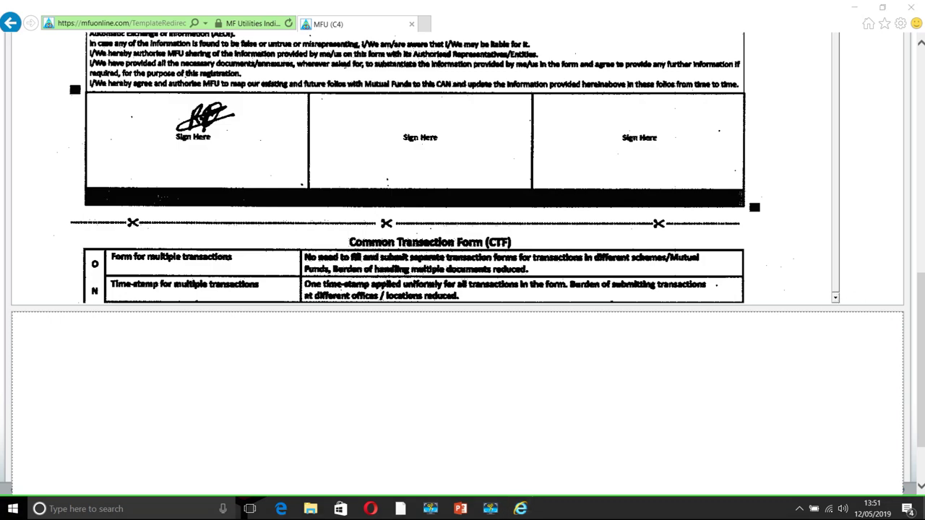
click(921, 68)
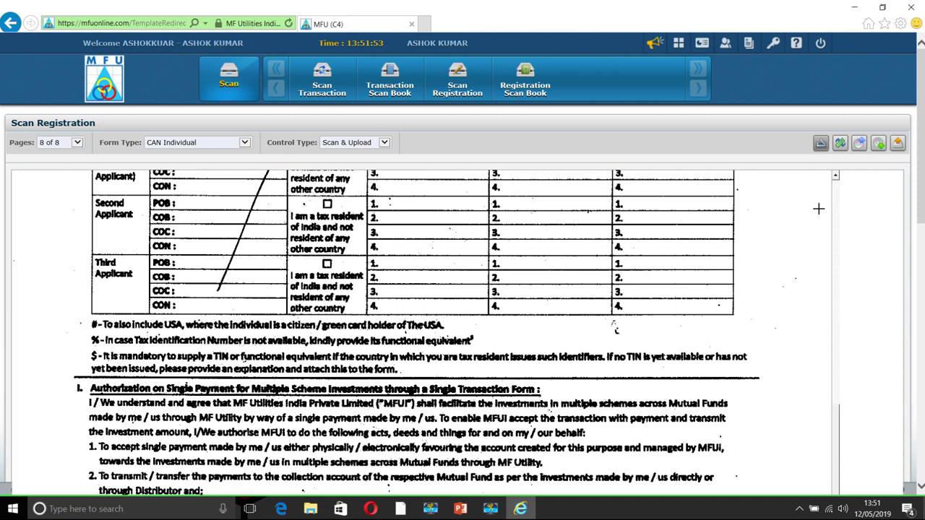
click(839, 194)
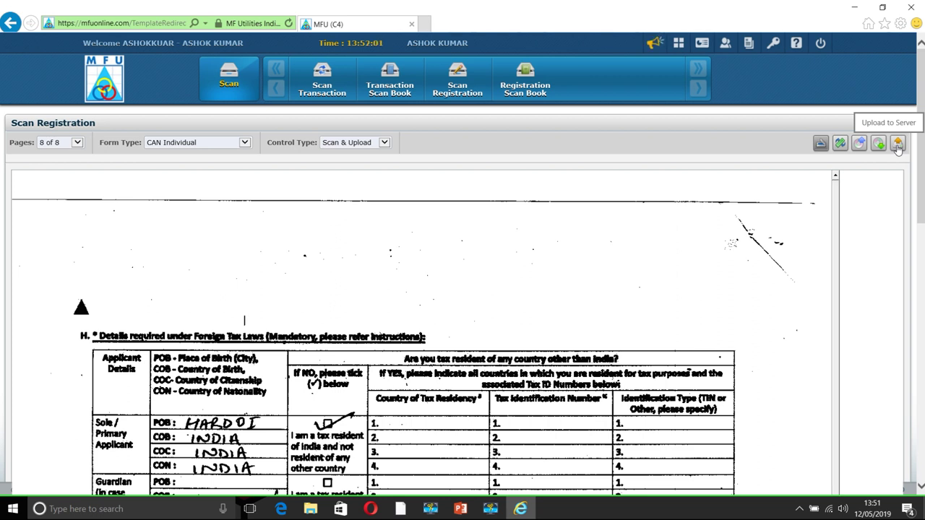
Upload the scanned form to the server with the applicant's name as the remark
click(898, 145)
click(423, 66)
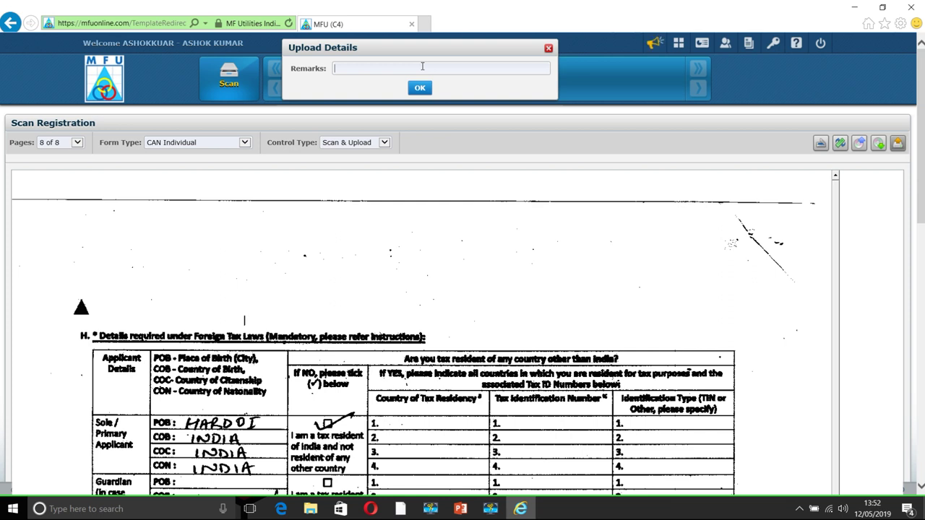
text(rAVE)
key(BackSpace)
key(BackSpace)
key(BackSpace)
key(BackSpace)
text(RAVENDRA)
click(422, 89)
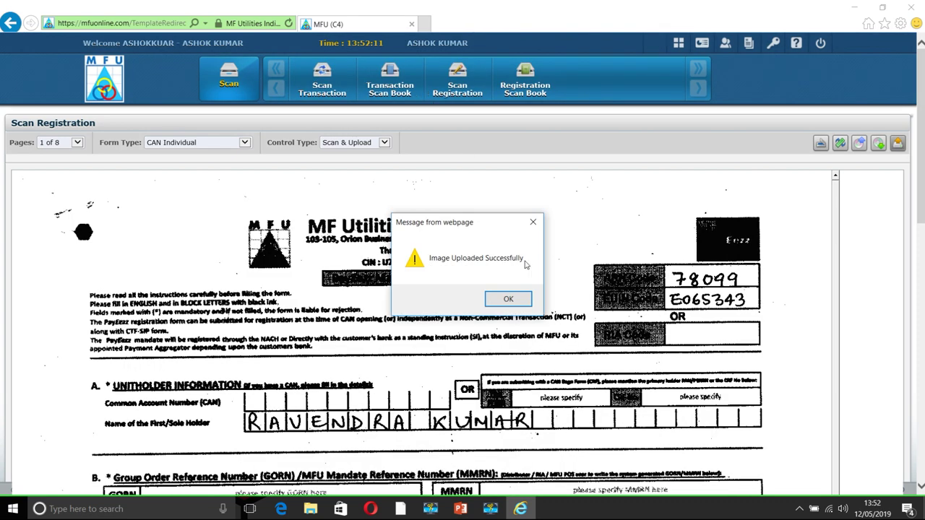
Accept the upload success and marker alerts, then return to the home dashboard
click(497, 301)
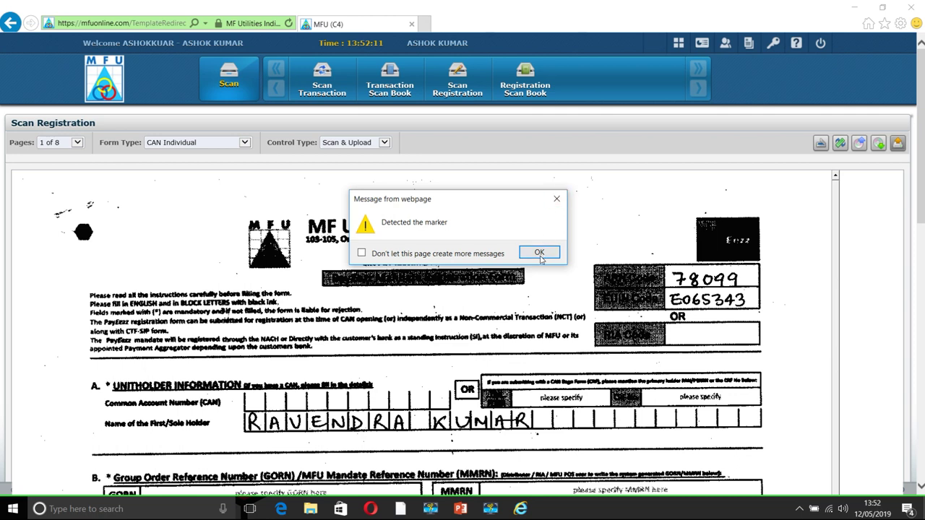
click(539, 253)
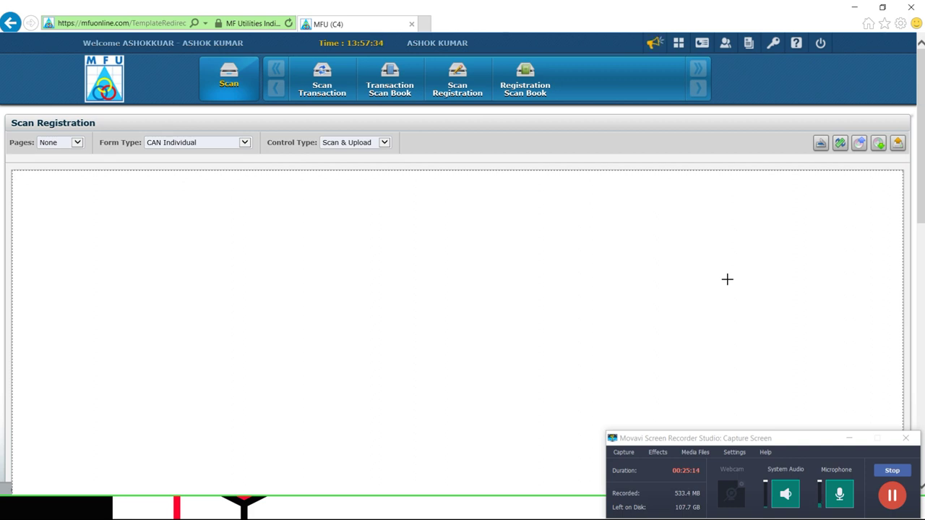
click(677, 48)
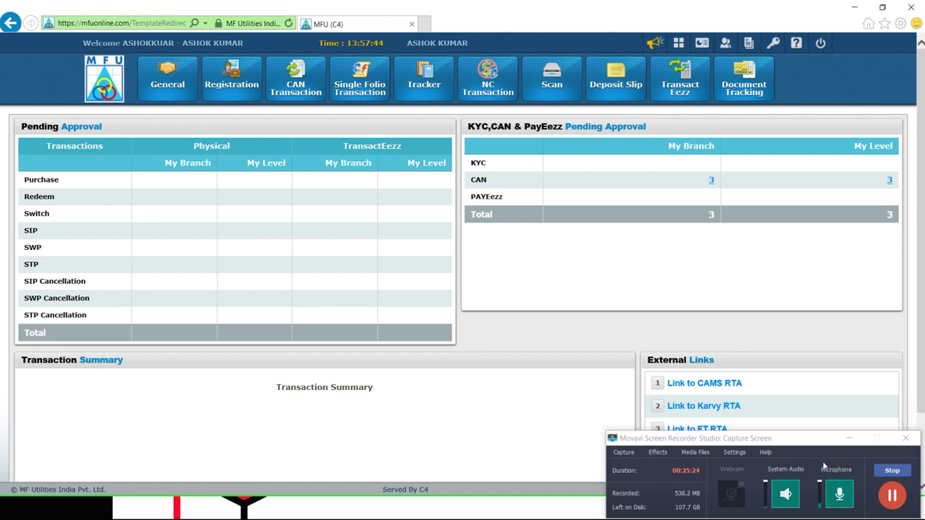
Open the CAN Tracker from the '3' CAN pending approval count on the dashboard
click(850, 438)
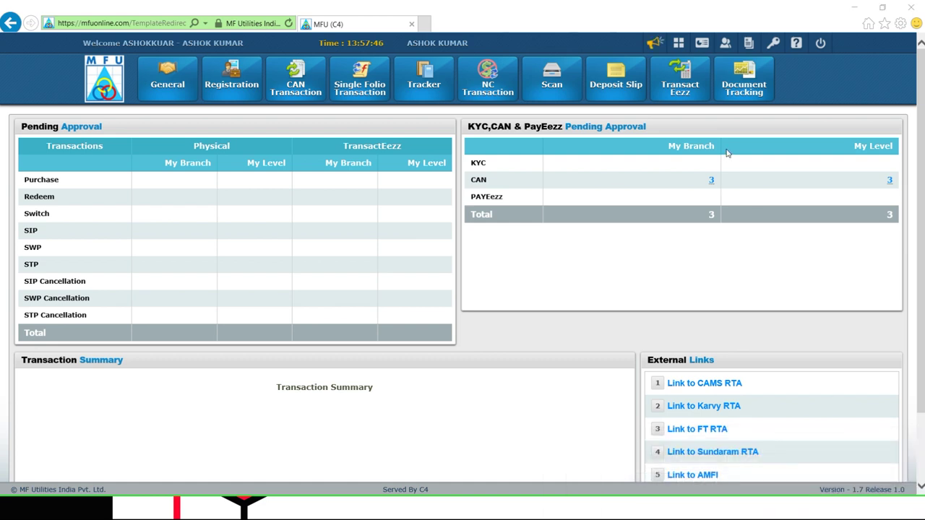
click(711, 181)
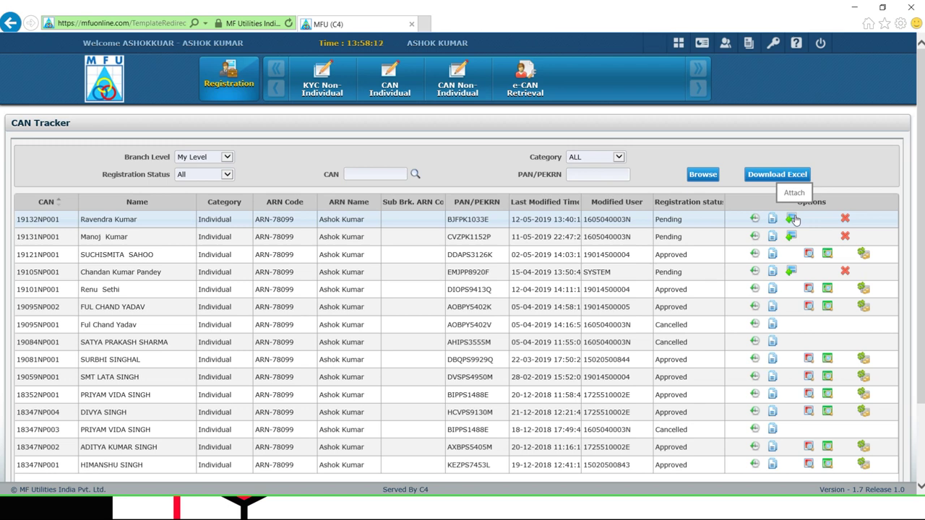
Attach the newest Image Ref. No. from the Registration Scan Book to the pending registration, confirming the alert
click(793, 218)
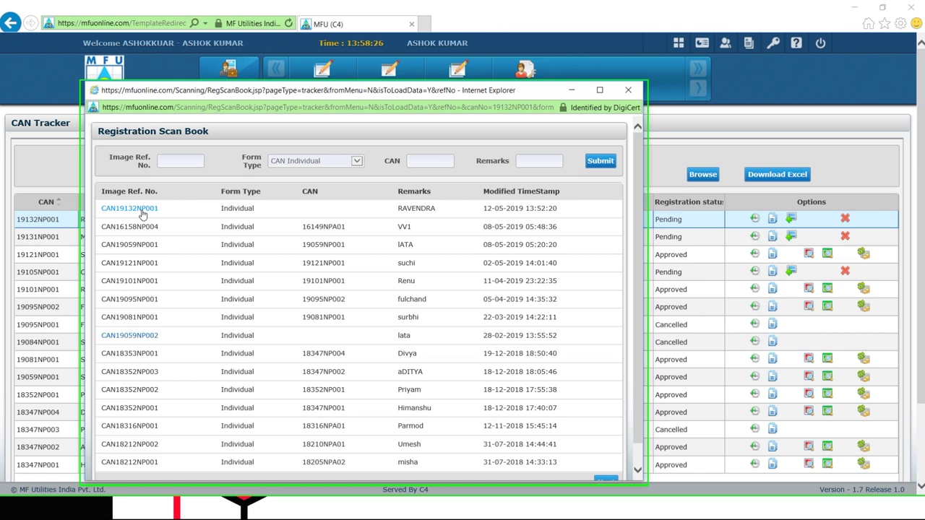
click(142, 211)
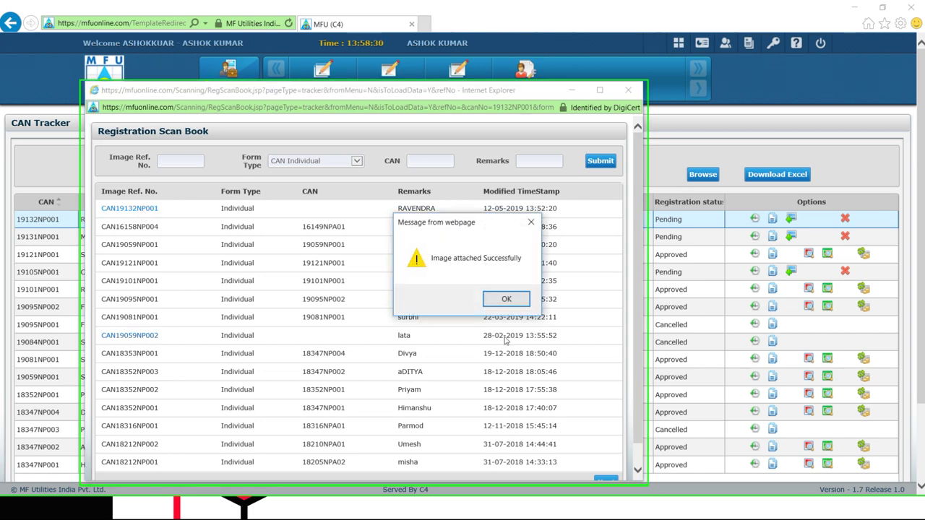
click(509, 302)
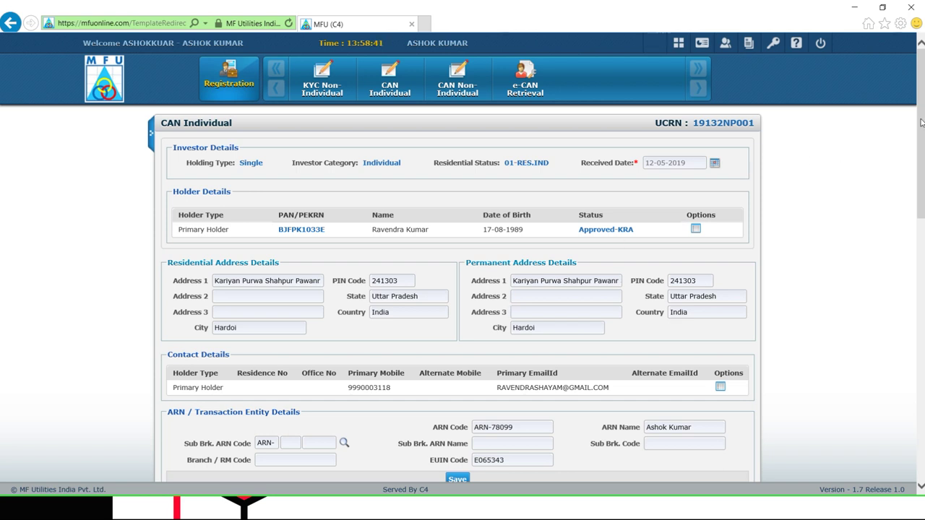
drag(921, 123, 917, 157)
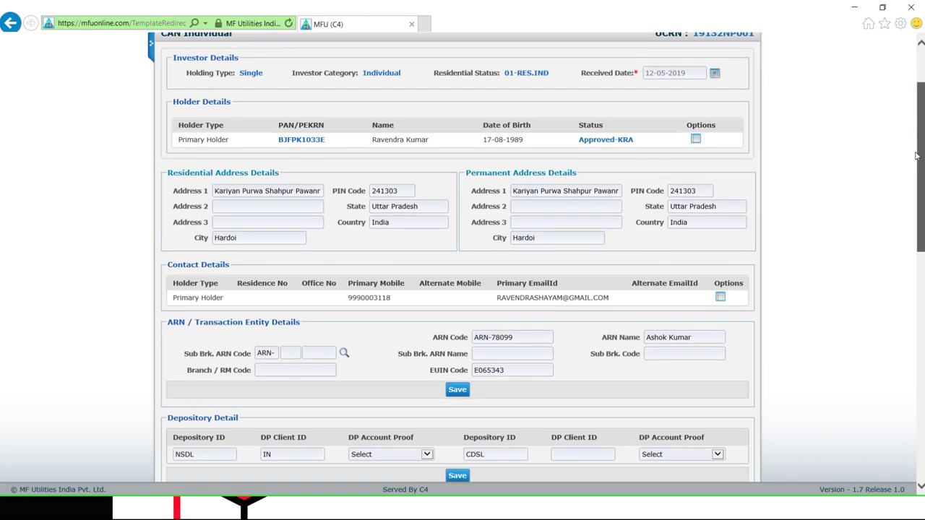
drag(916, 156, 893, 226)
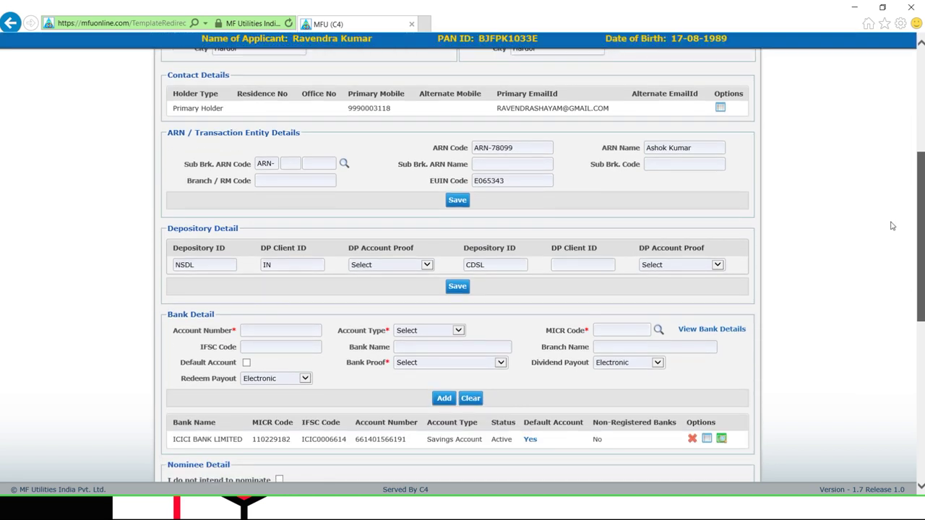
scroll(893, 226, down, 2)
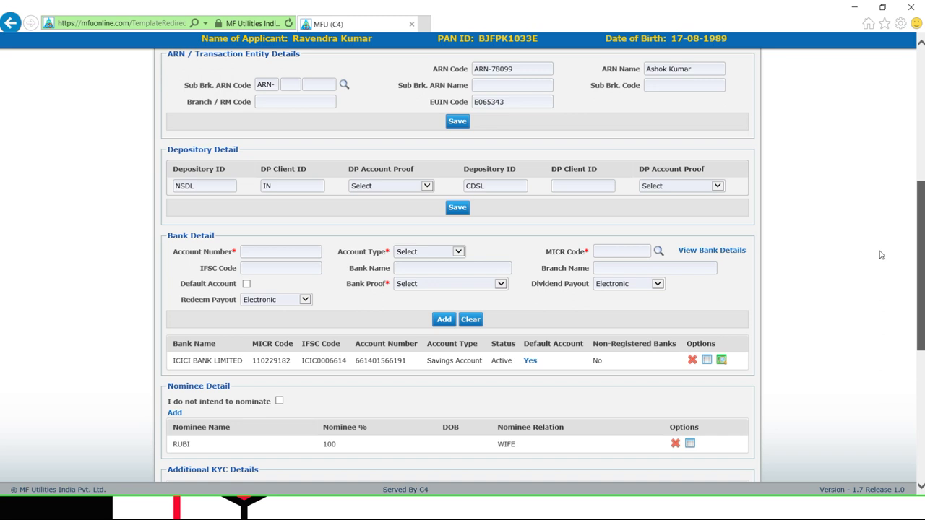
scroll(880, 254, down, 5)
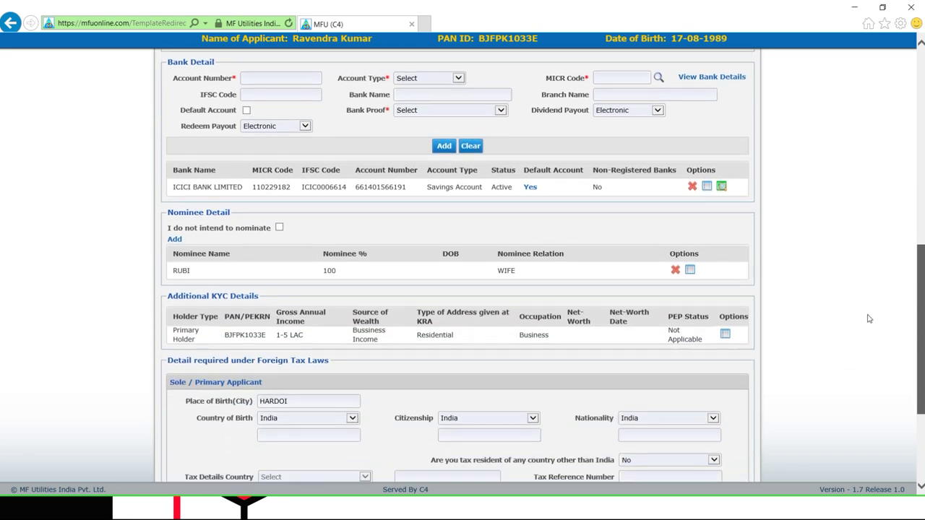
scroll(866, 336, down, 3)
scroll(857, 380, down, 3)
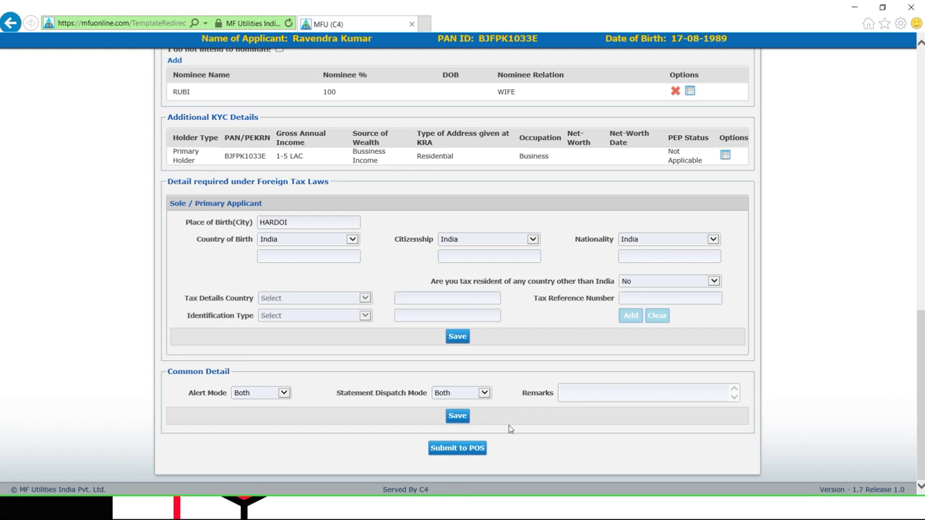
click(471, 449)
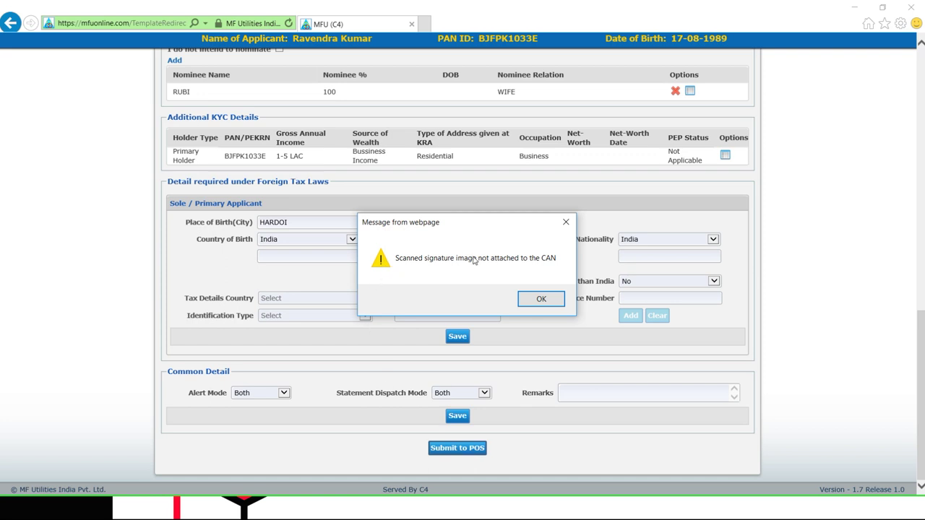
click(541, 300)
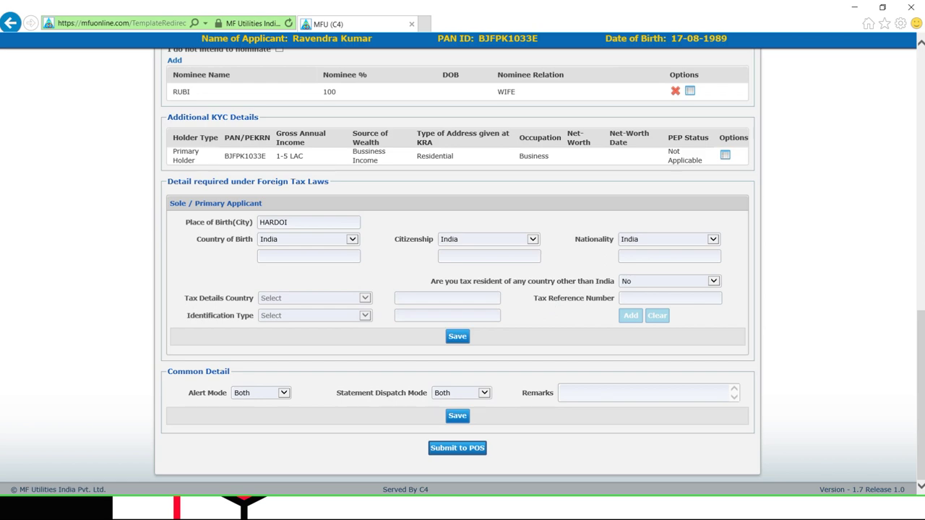
drag(920, 307, 915, 52)
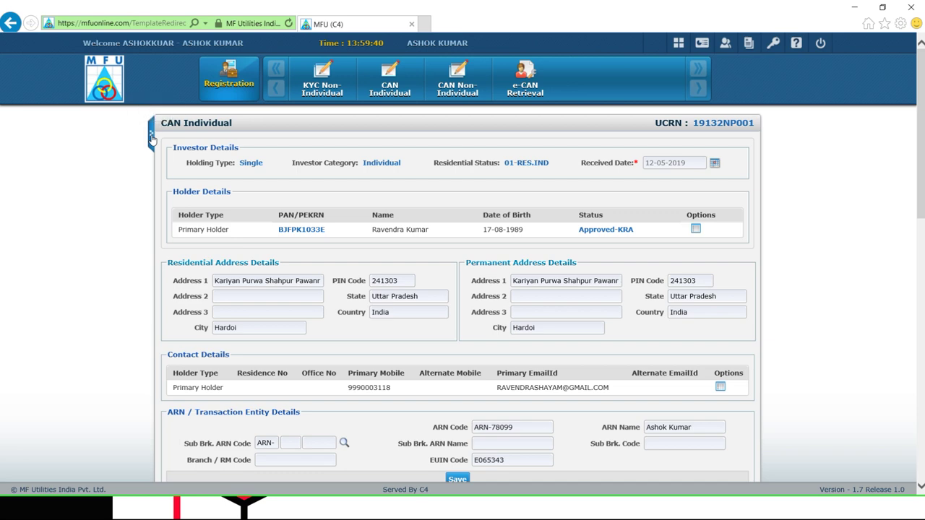
Show the scanned form beside the registration, with the scan viewer in editing mode
click(151, 137)
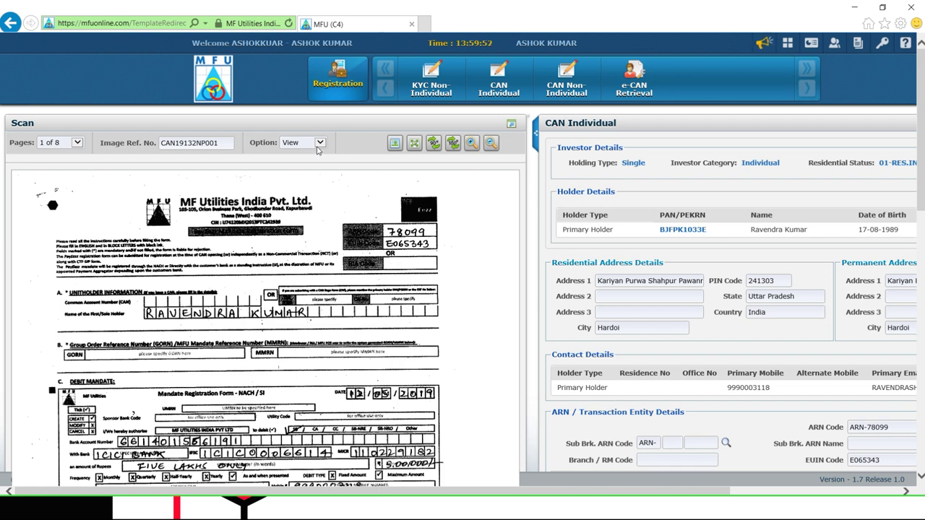
click(318, 147)
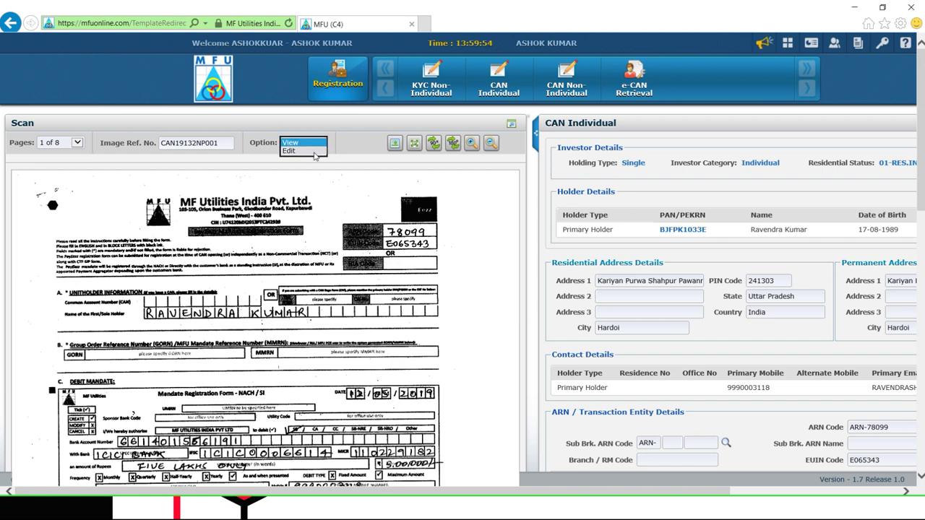
click(289, 151)
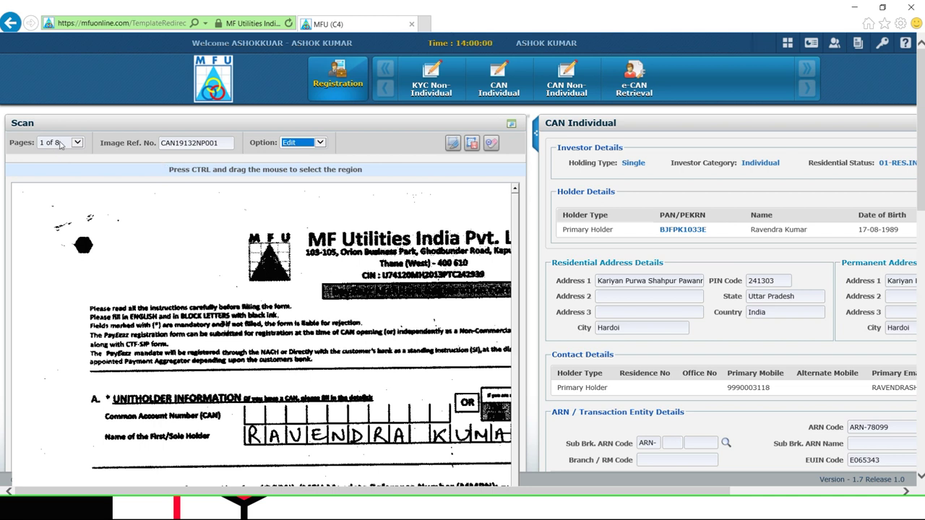
click(516, 220)
drag(516, 220, 450, 492)
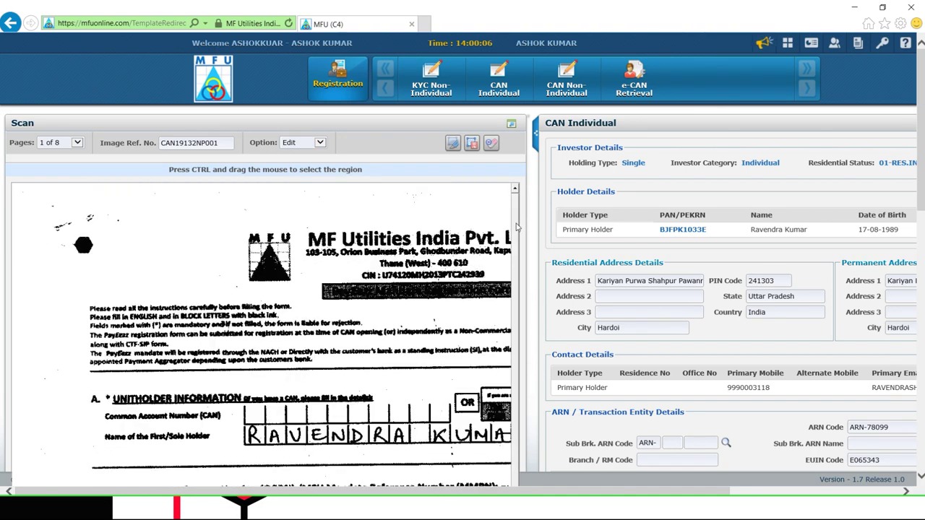
Look through pages 5 and 6 of the scanned form
click(78, 142)
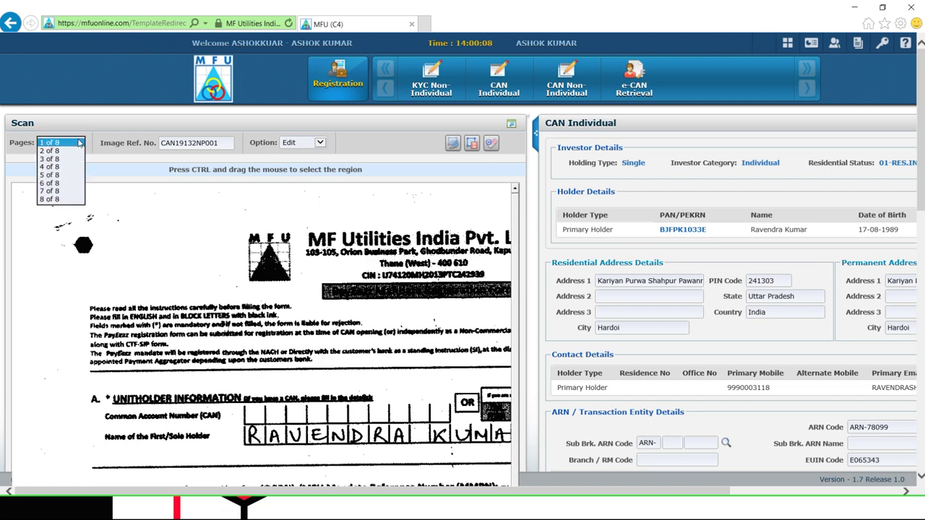
click(64, 175)
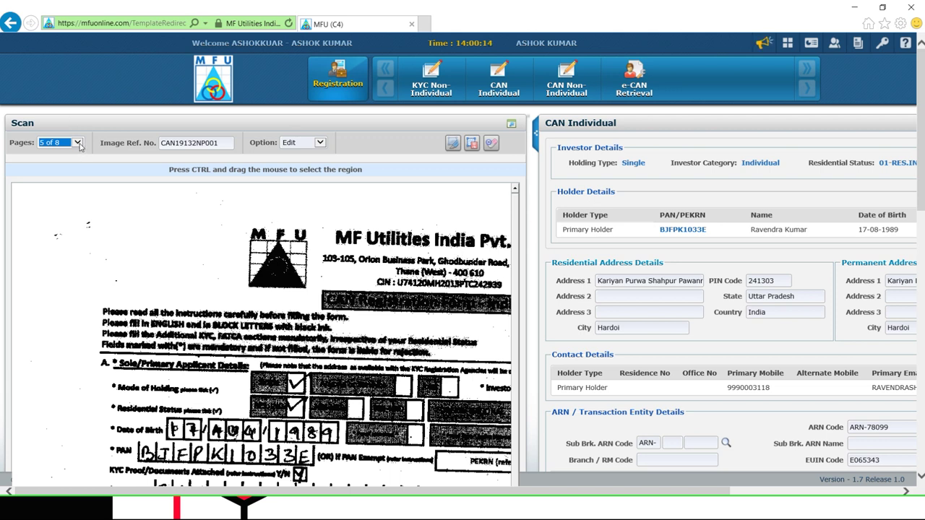
click(77, 144)
click(71, 151)
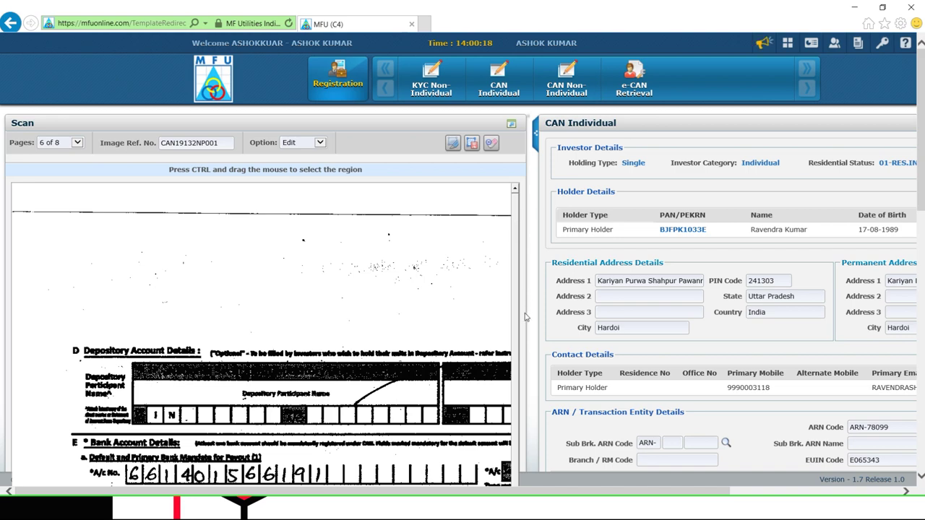
drag(517, 288, 522, 517)
drag(923, 164, 917, 371)
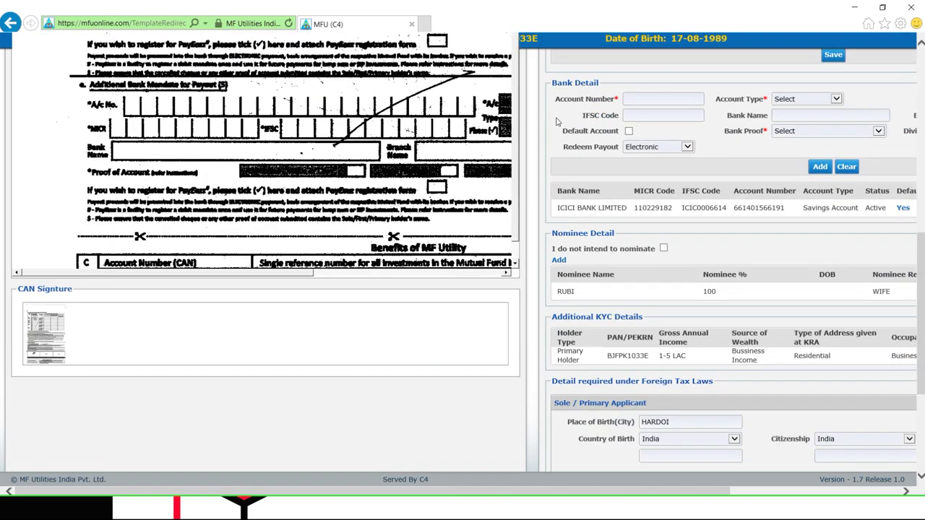
scroll(508, 209, down, 1)
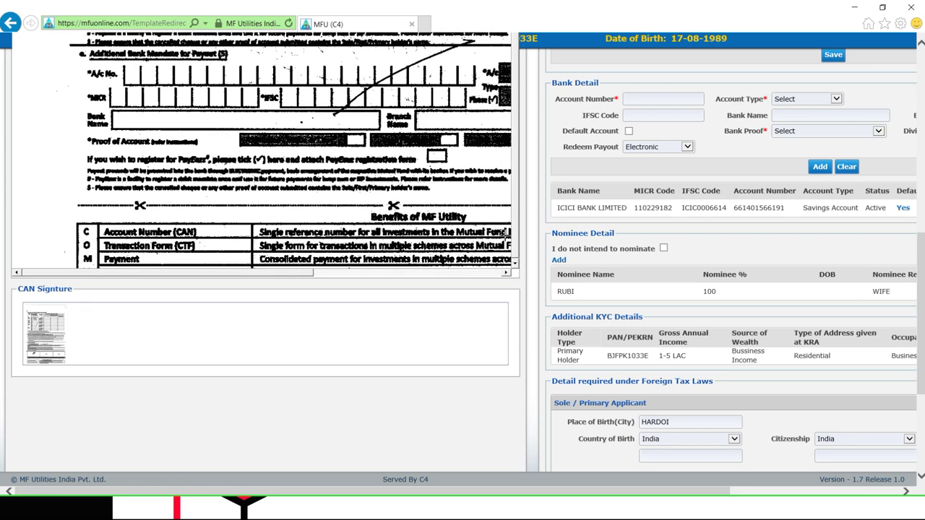
scroll(504, 232, down, 1)
scroll(494, 266, down, 1)
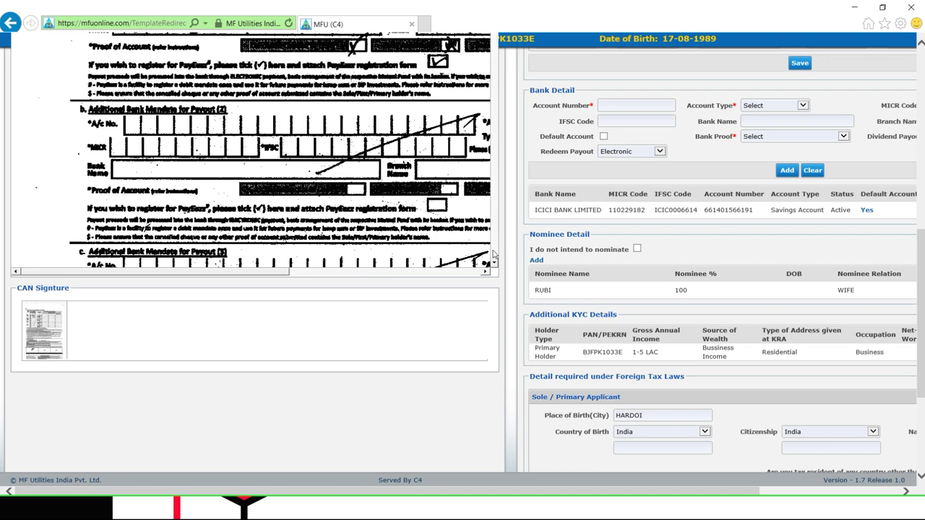
scroll(494, 254, down, 2)
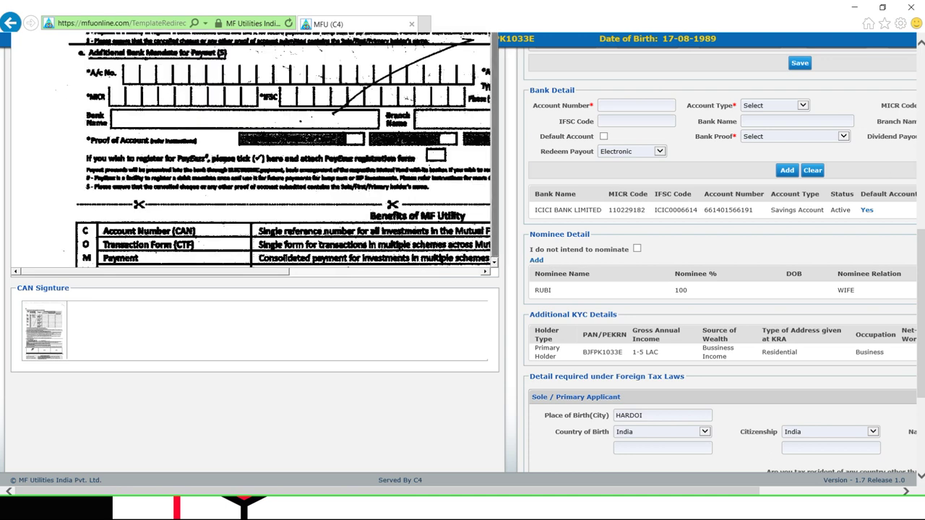
scroll(922, 361, up, 5)
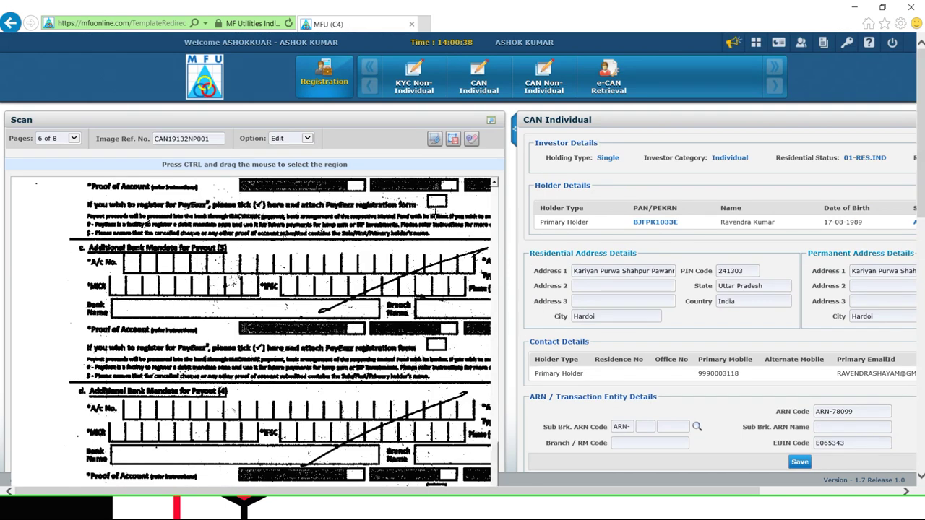
Bring page 8 of 8 into view and scroll to Section J's signature box
click(75, 139)
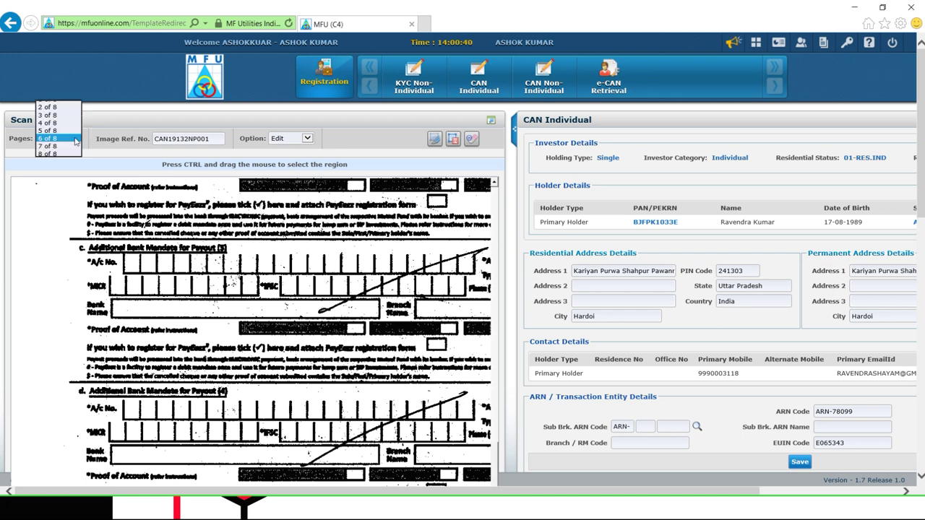
click(65, 154)
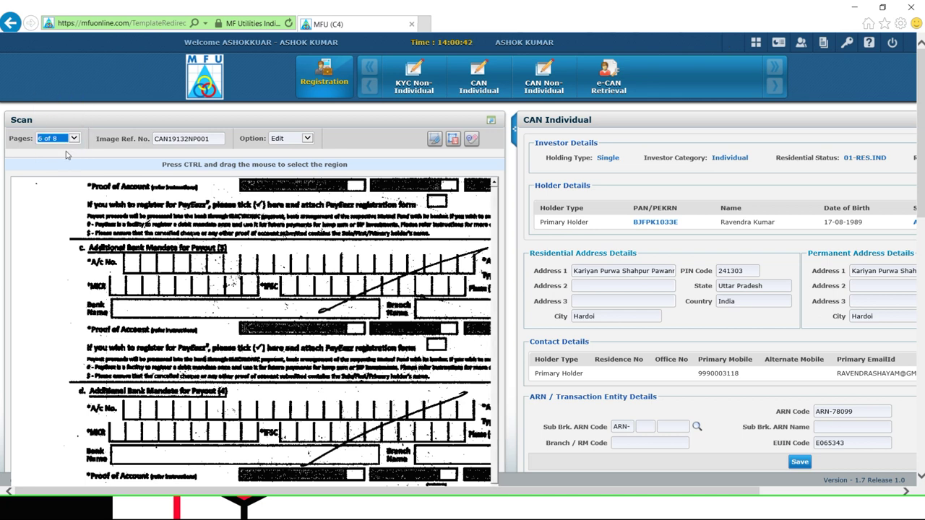
drag(920, 133, 900, 277)
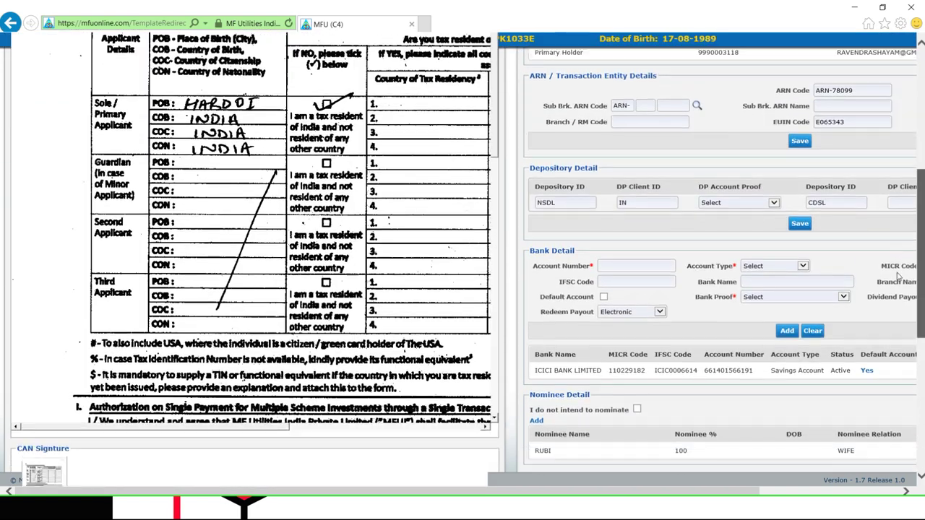
scroll(768, 223, down, 2)
drag(495, 85, 494, 296)
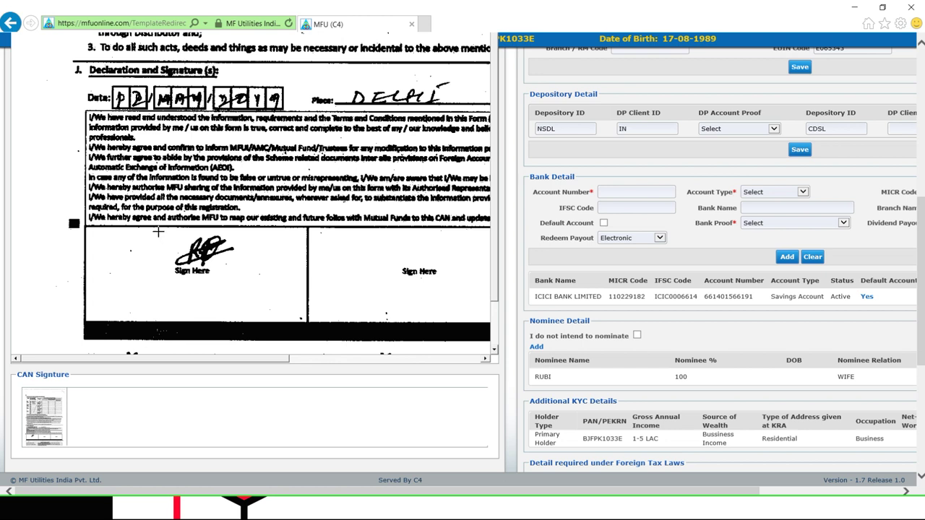
Box the applicant's signature on the scanned declaration and crop it
mouse_move(157, 232)
mouse_down()
mouse_move(165, 253)
mouse_move(191, 265)
mouse_move(252, 272)
mouse_move(263, 295)
mouse_up()
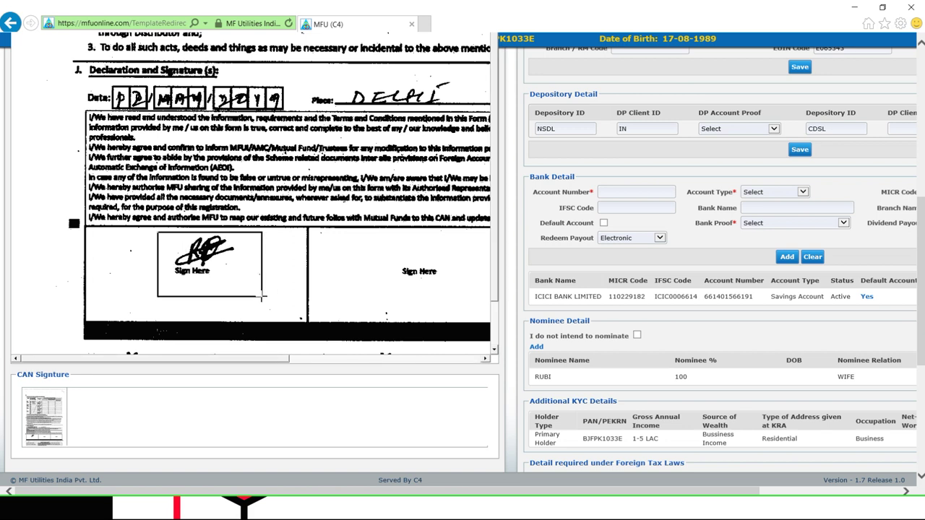
scroll(923, 244, up, 5)
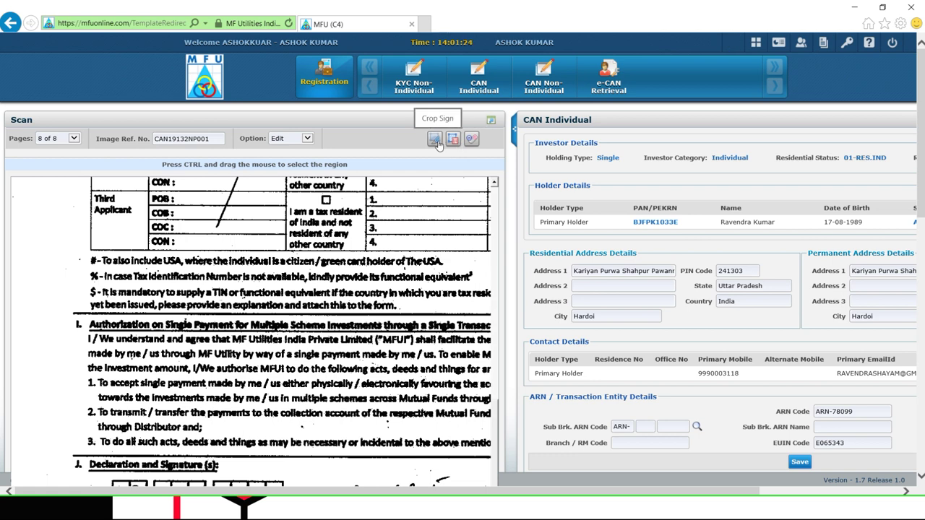
click(436, 140)
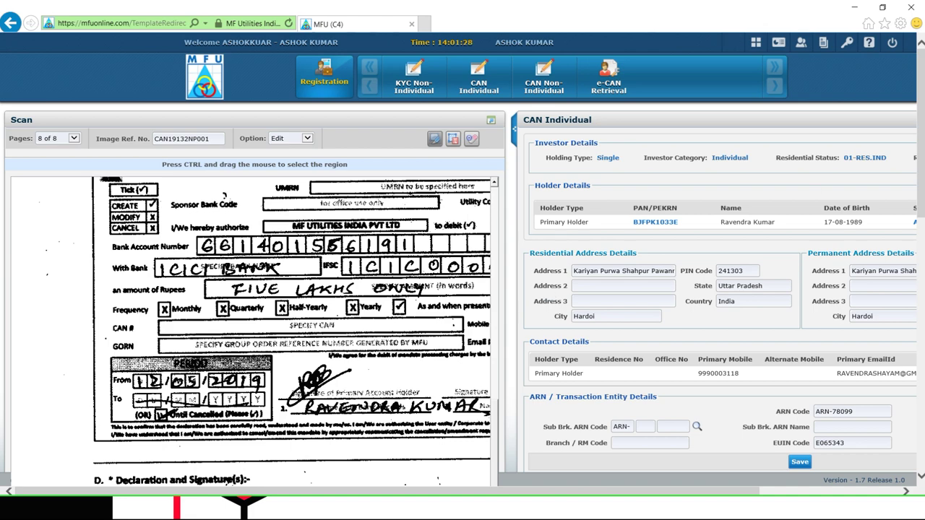
Check the CAN Signature preview and upload the cropped signature, acknowledging 'Cropped Sign Uploaded Successfully'
drag(918, 124, 918, 309)
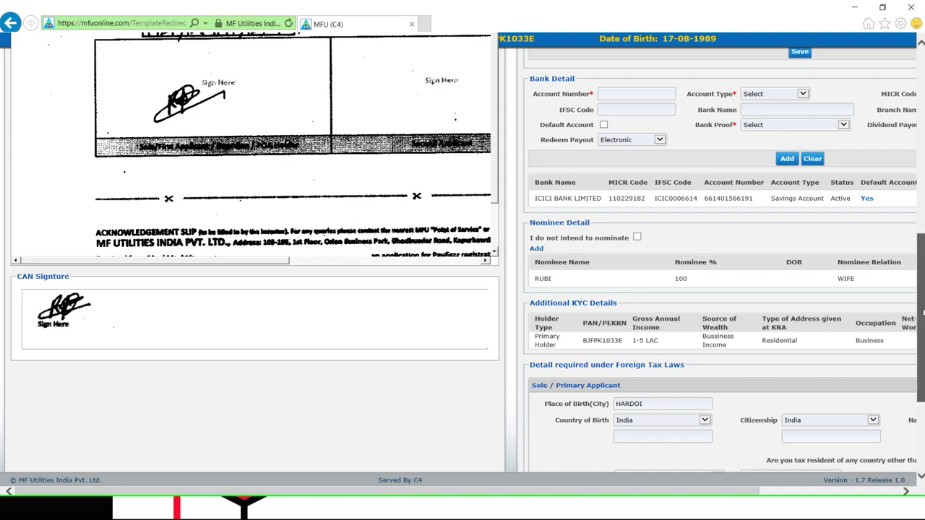
drag(922, 311, 922, 126)
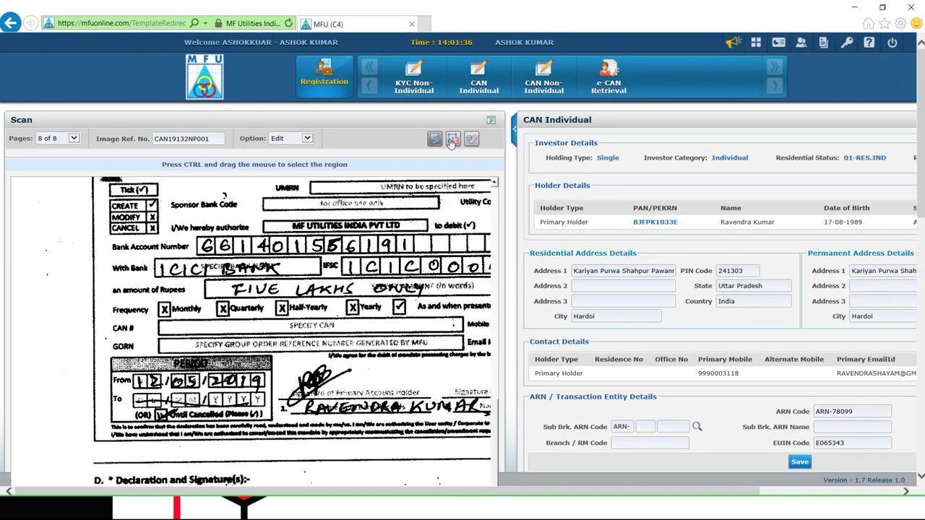
click(451, 140)
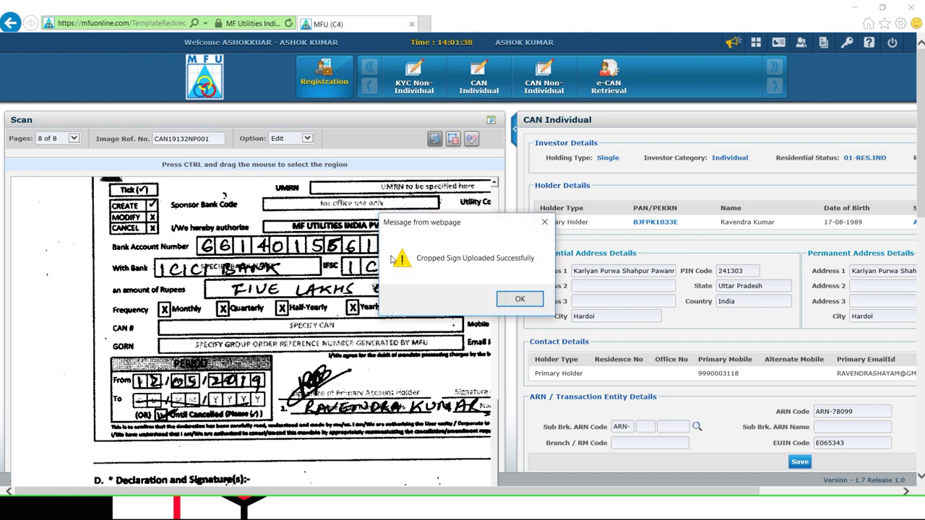
click(521, 299)
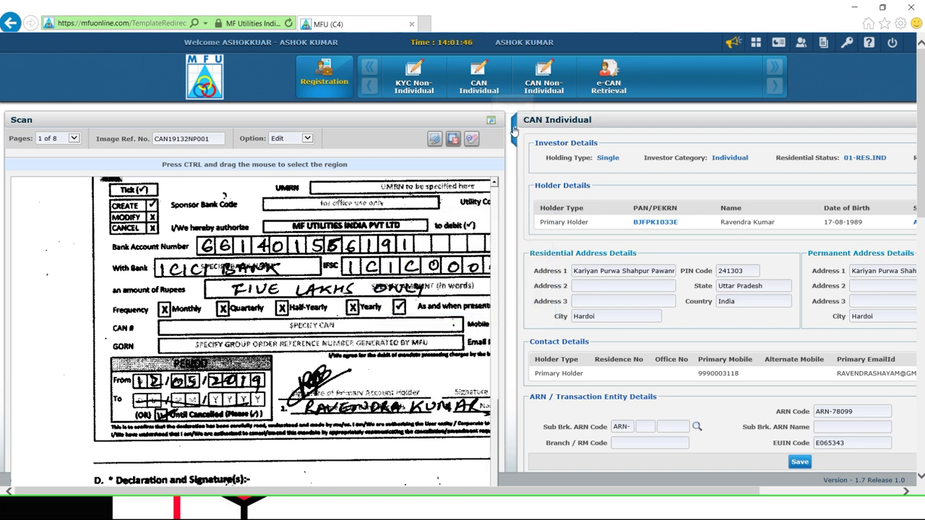
Collapse the Scan panel and submit the CAN Individual form to POS, confirming the prompt
click(514, 130)
drag(923, 213, 902, 487)
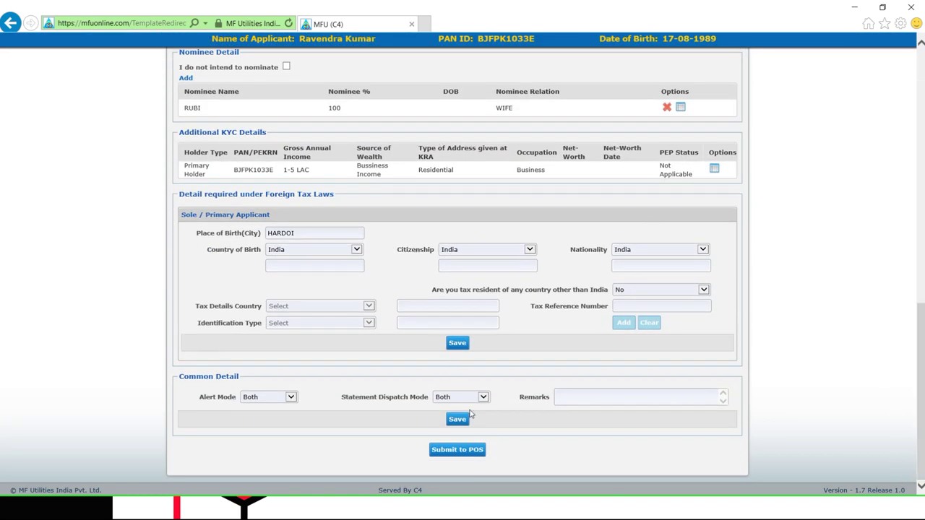
click(467, 451)
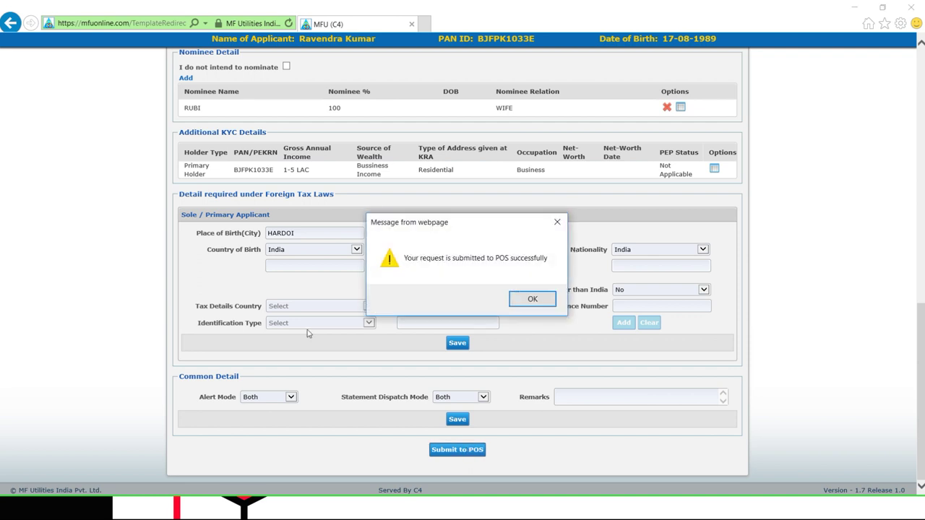
click(536, 307)
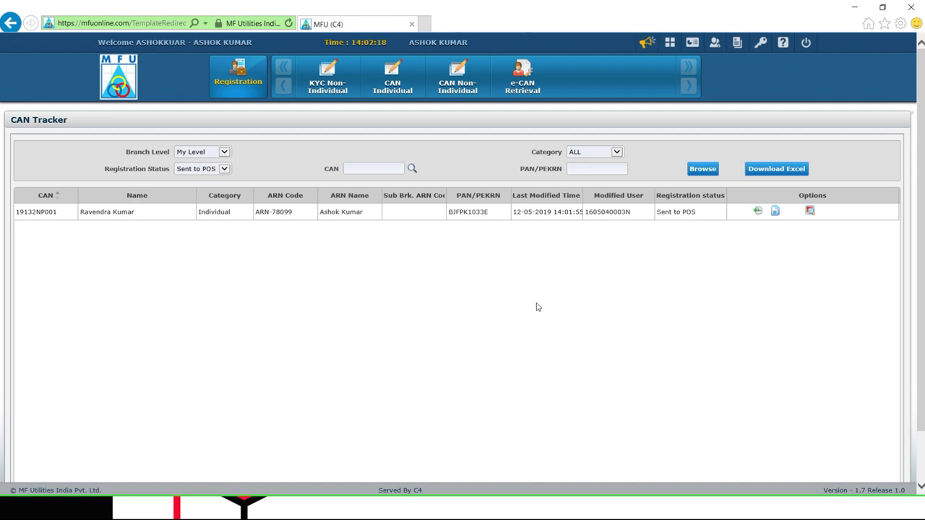
Open the pending CAN registrations in CAN Tracker, select the new CAN number, then switch to PowerPoint
click(669, 42)
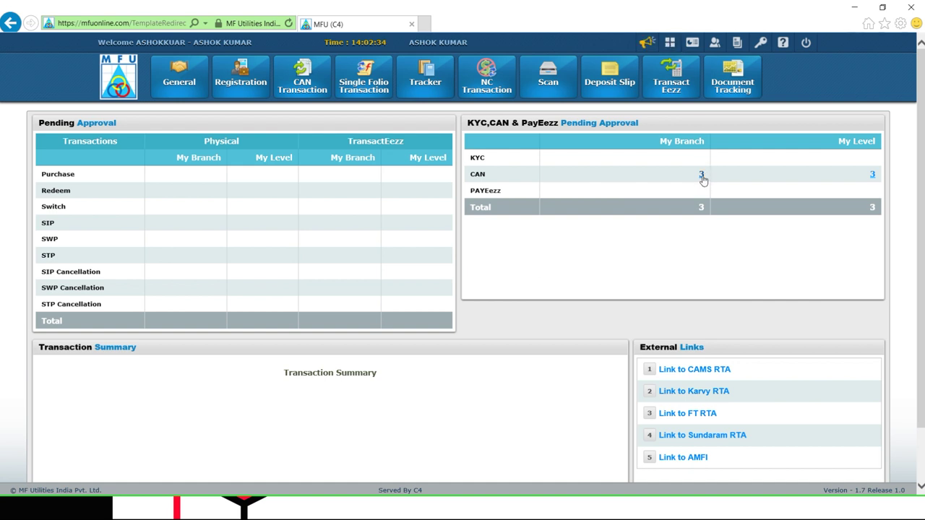
click(702, 175)
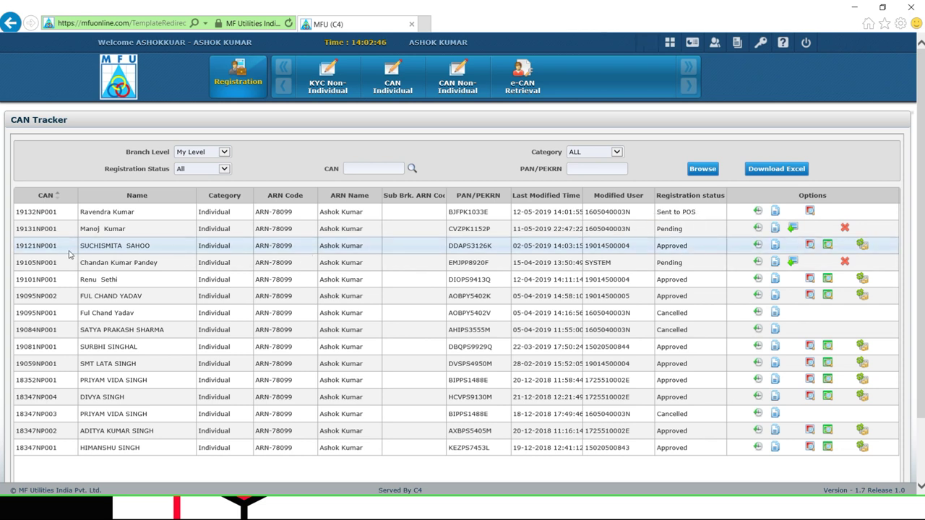
drag(58, 212, 26, 212)
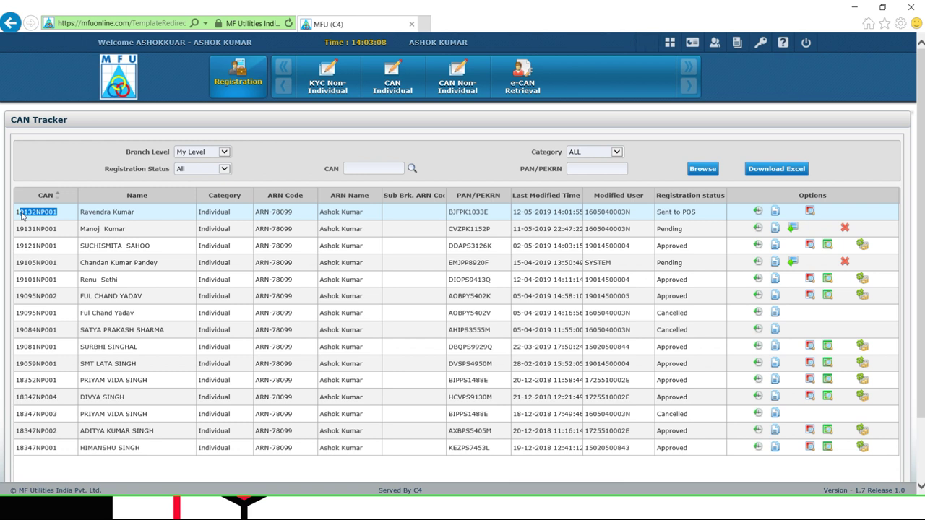
key(alt+Tab)
key(alt+Tab)
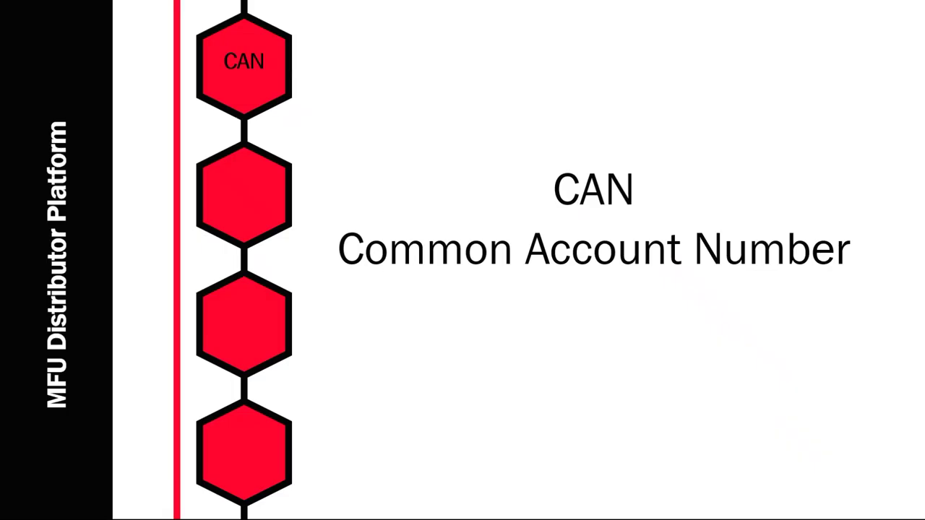